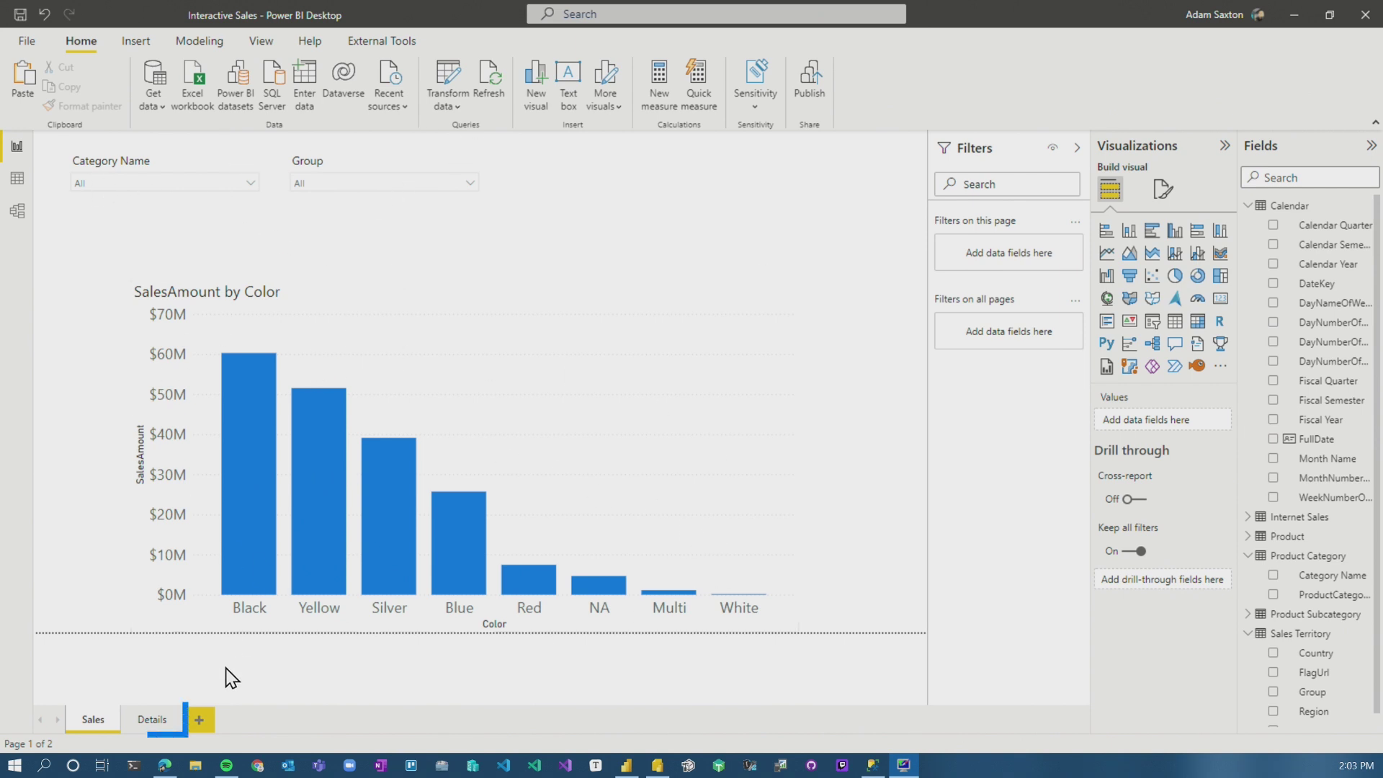
# Step: Delete the existing paginated report visual from the Details page
pyautogui.click(153, 721)
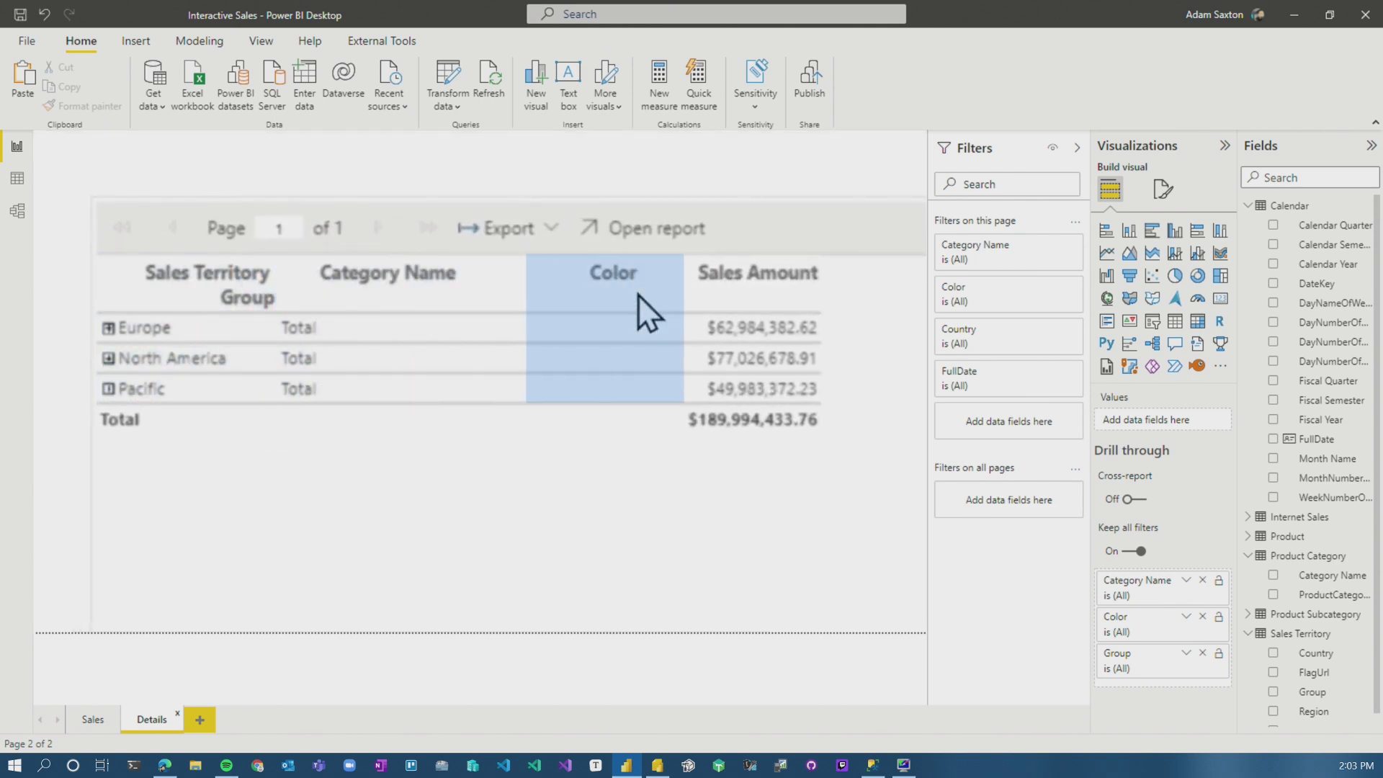
pyautogui.click(543, 381)
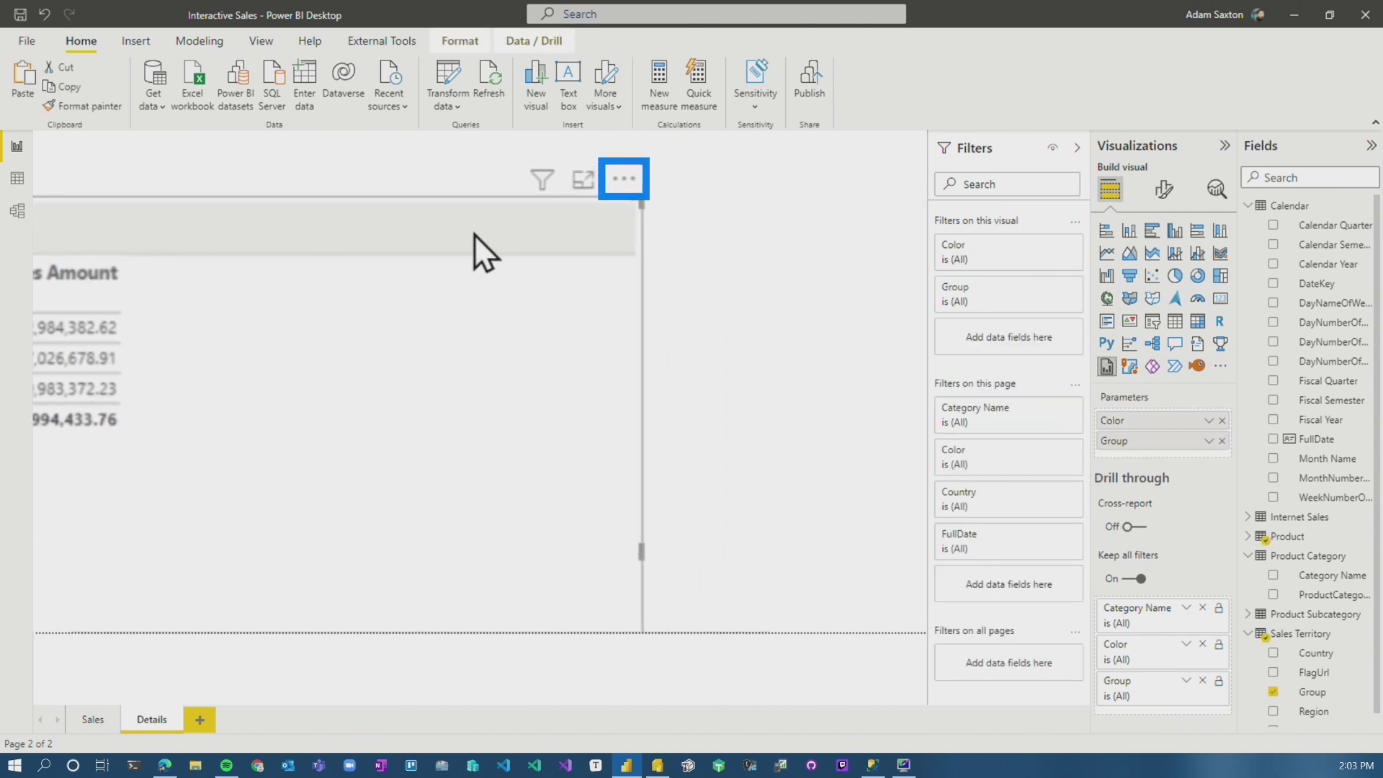
pyautogui.click(624, 179)
pyautogui.click(735, 287)
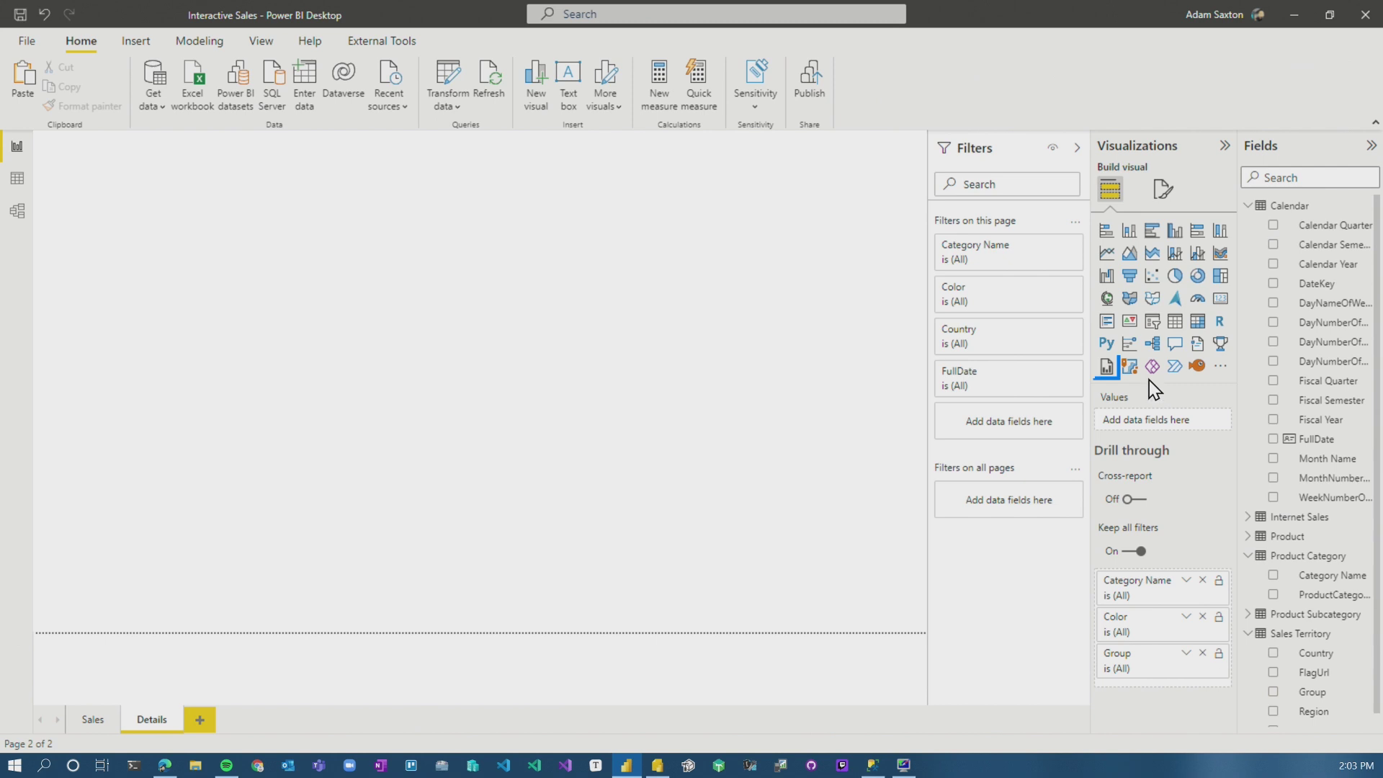
# Step: Add a new paginated report visual connected to Sales Report and open its parameter settings
pyautogui.click(1107, 368)
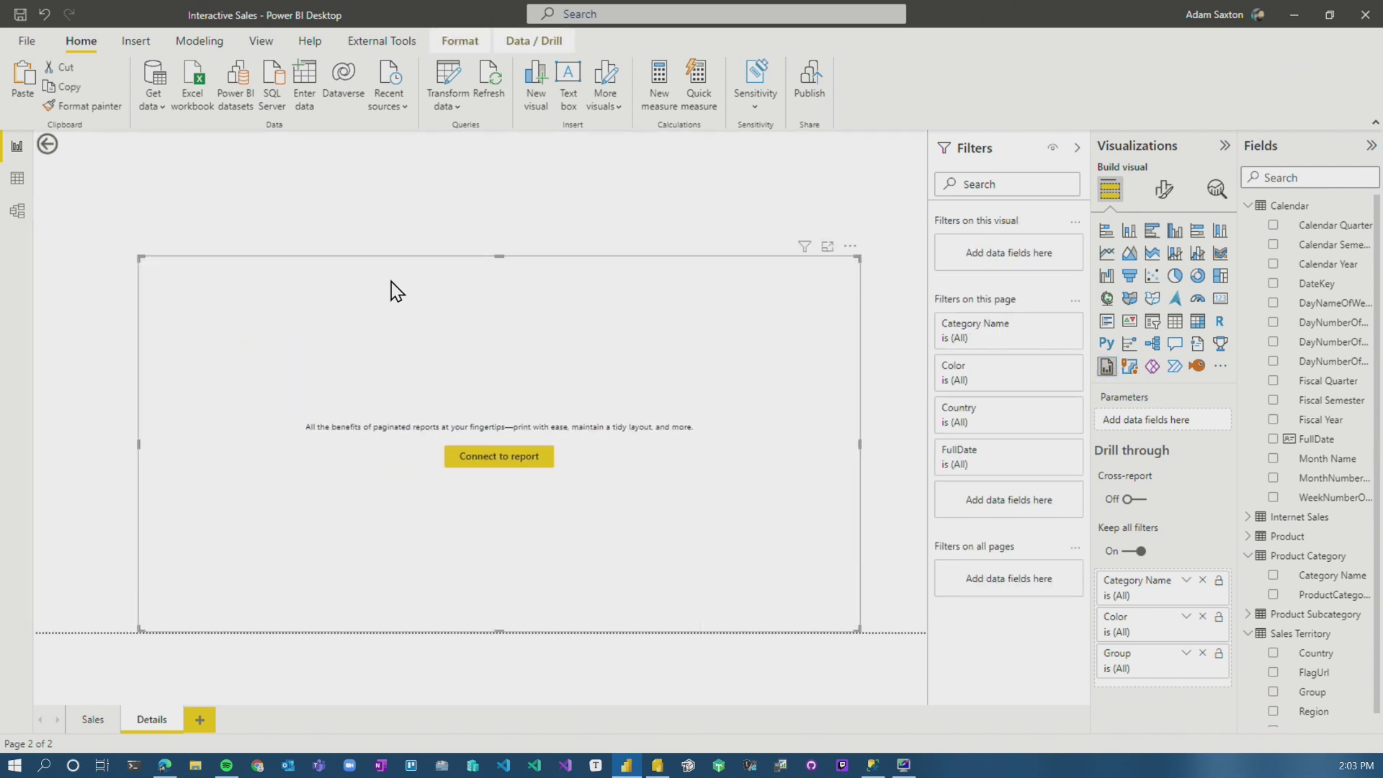
pyautogui.click(462, 460)
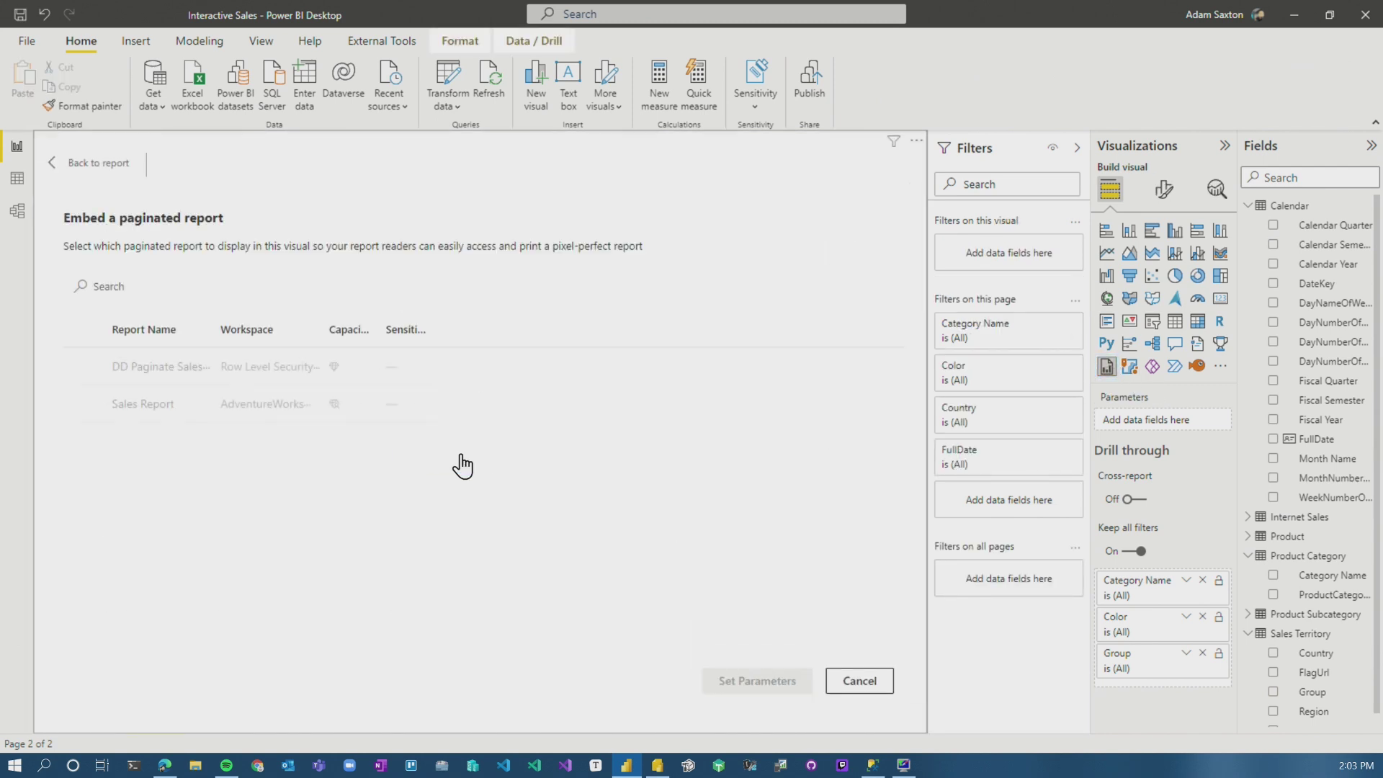
pyautogui.click(139, 412)
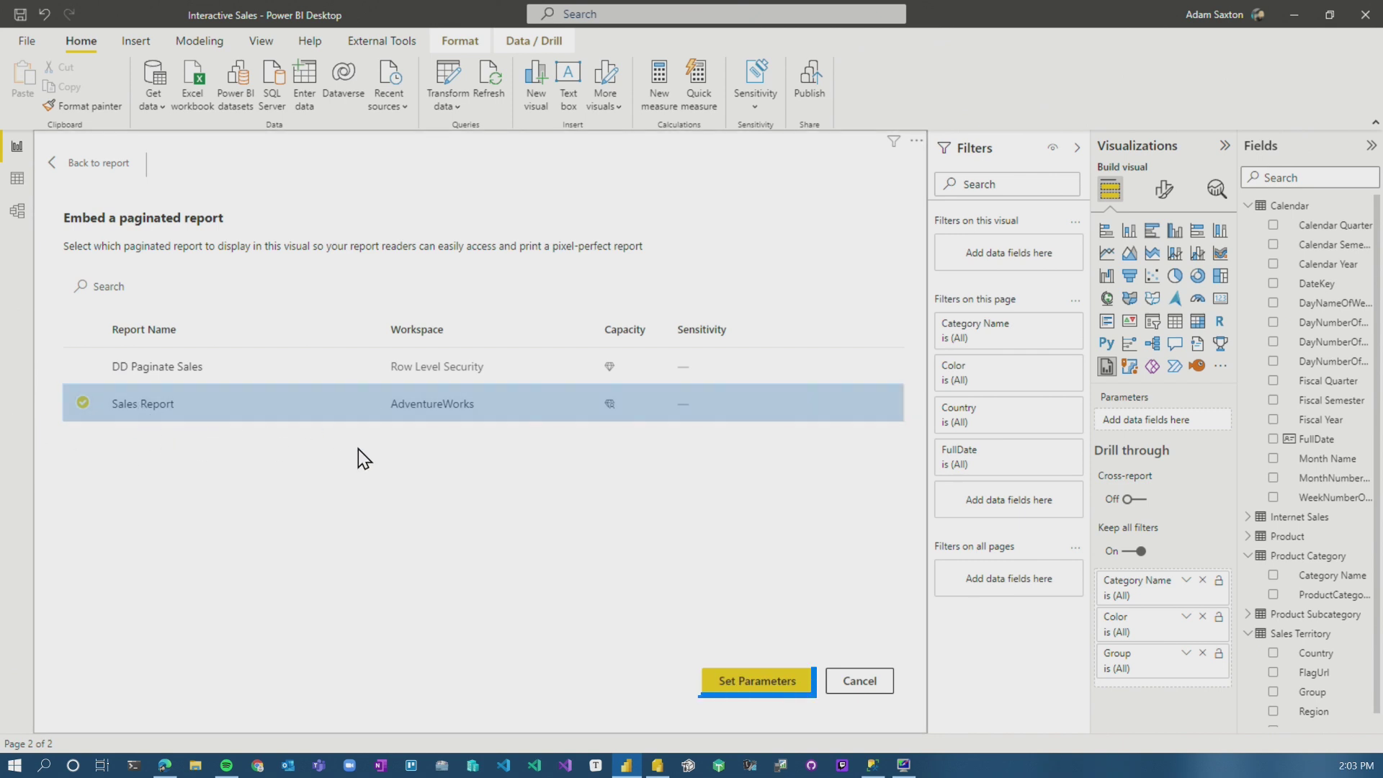
pyautogui.click(780, 688)
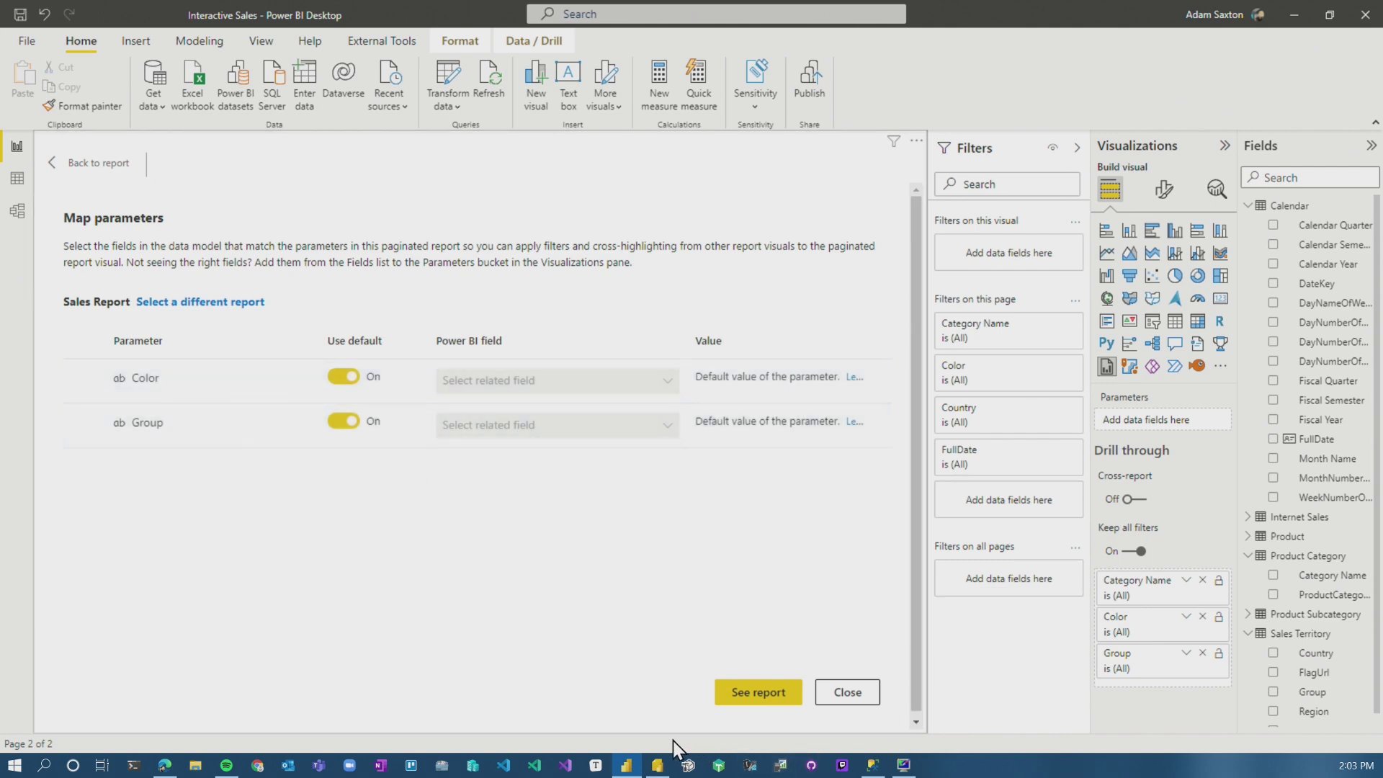
pyautogui.click(655, 764)
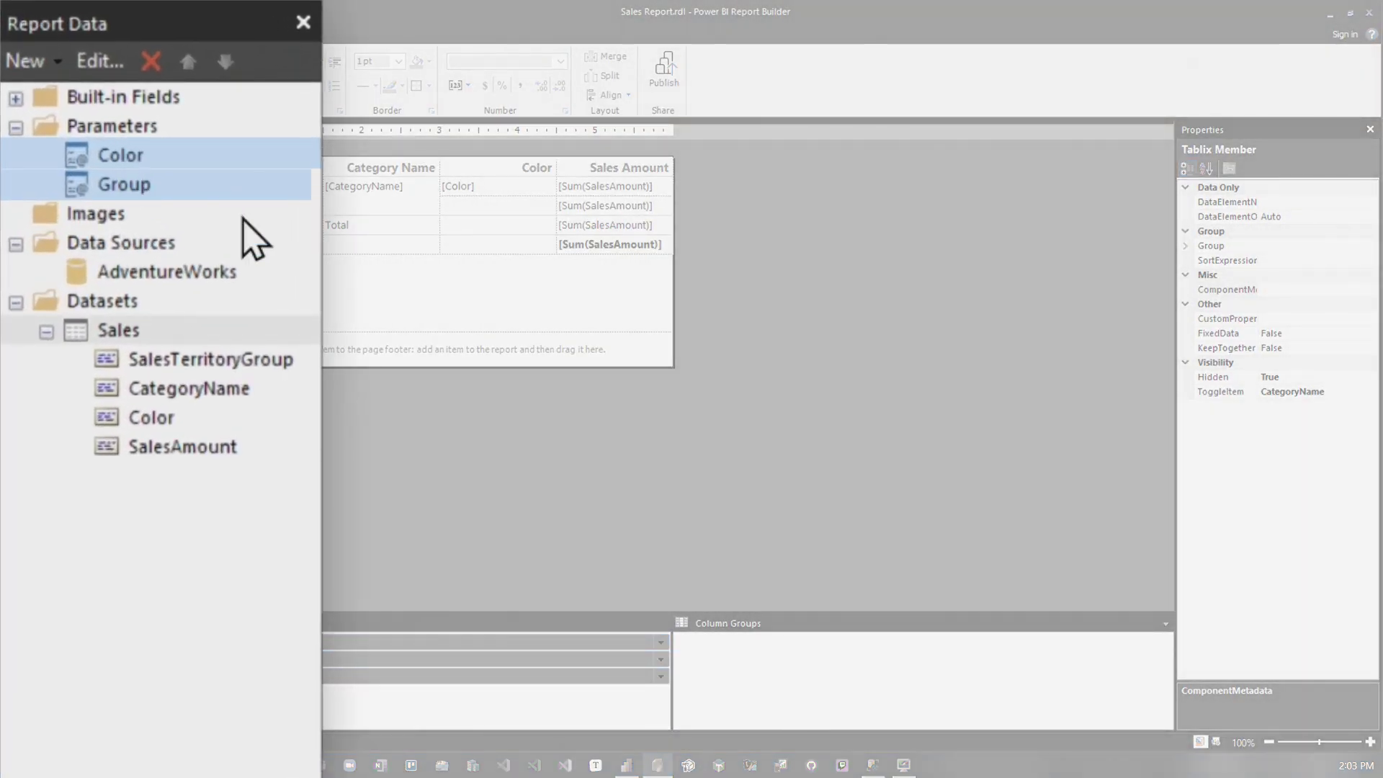
pyautogui.rightClick(119, 330)
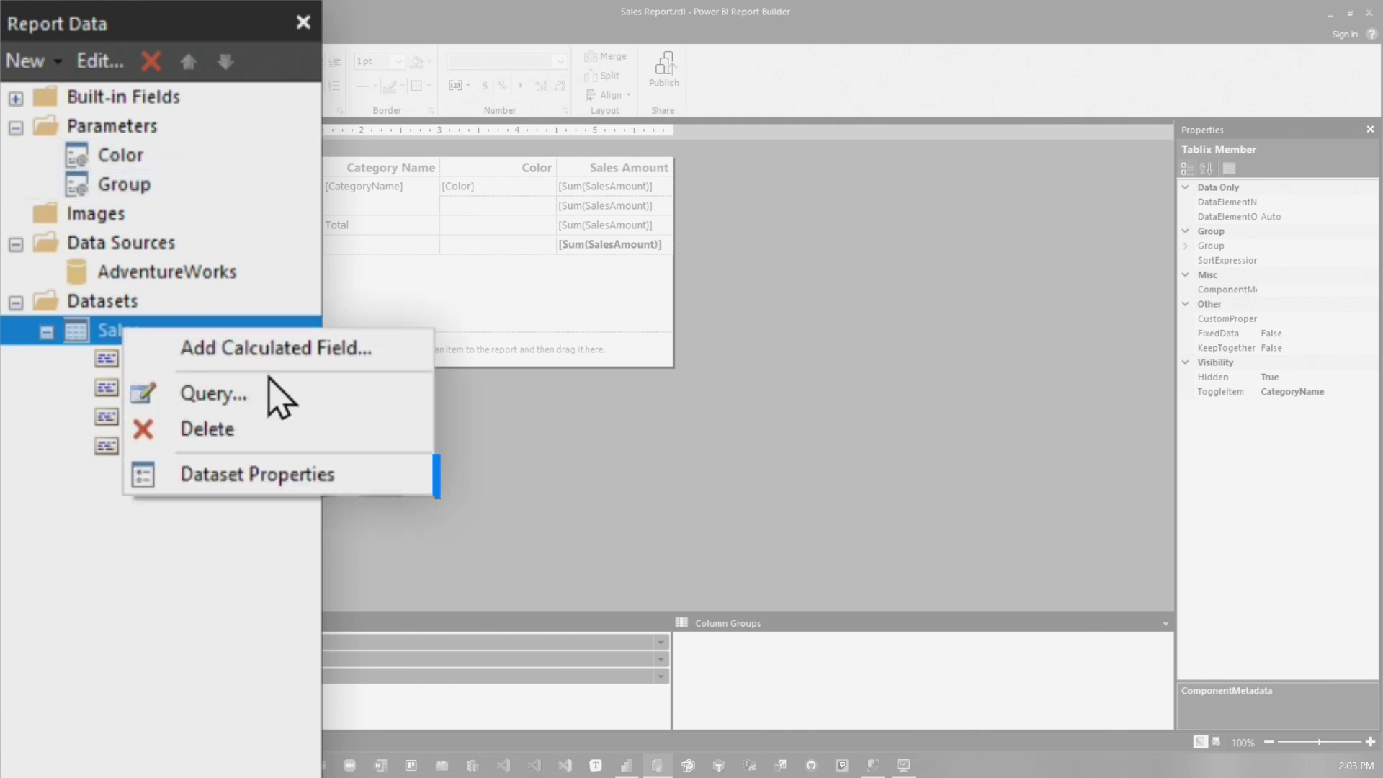
pyautogui.click(231, 472)
pyautogui.click(452, 265)
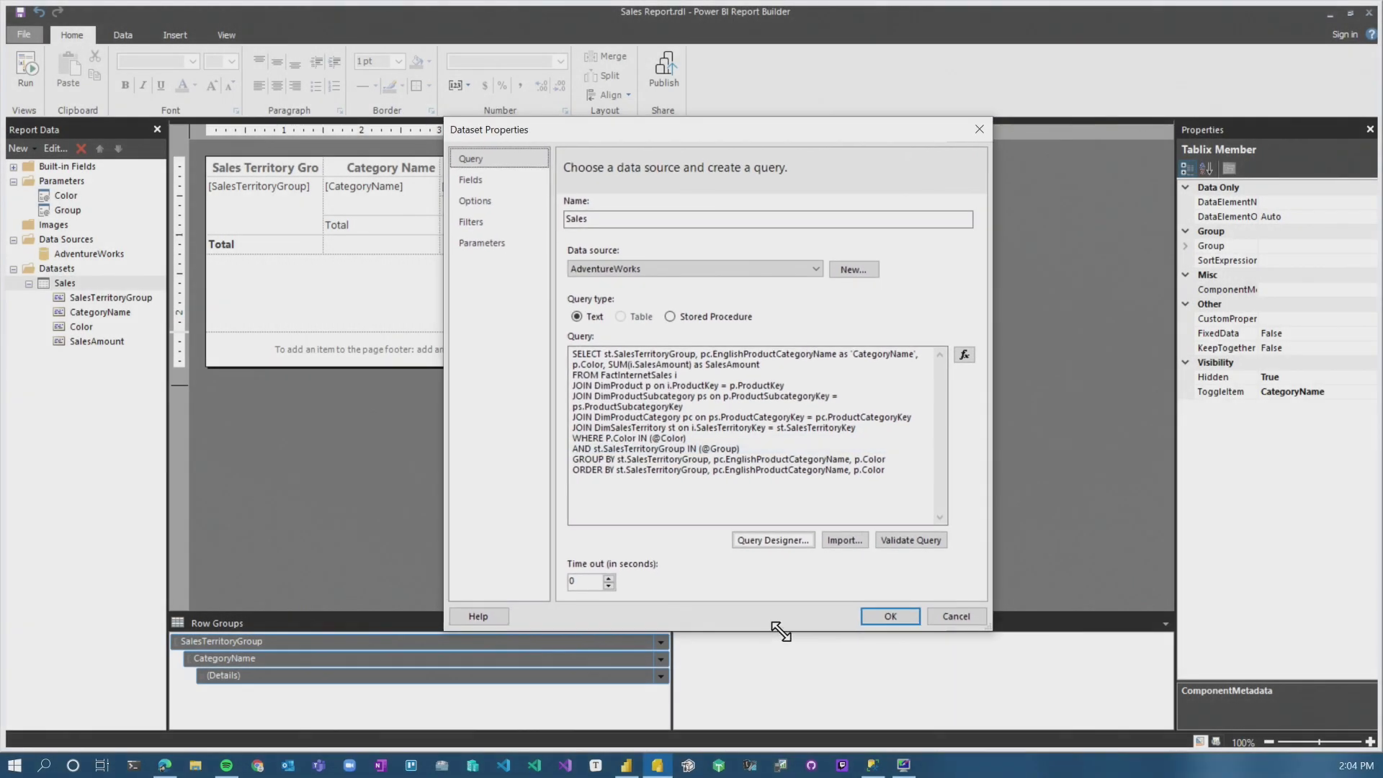
pyautogui.click(880, 616)
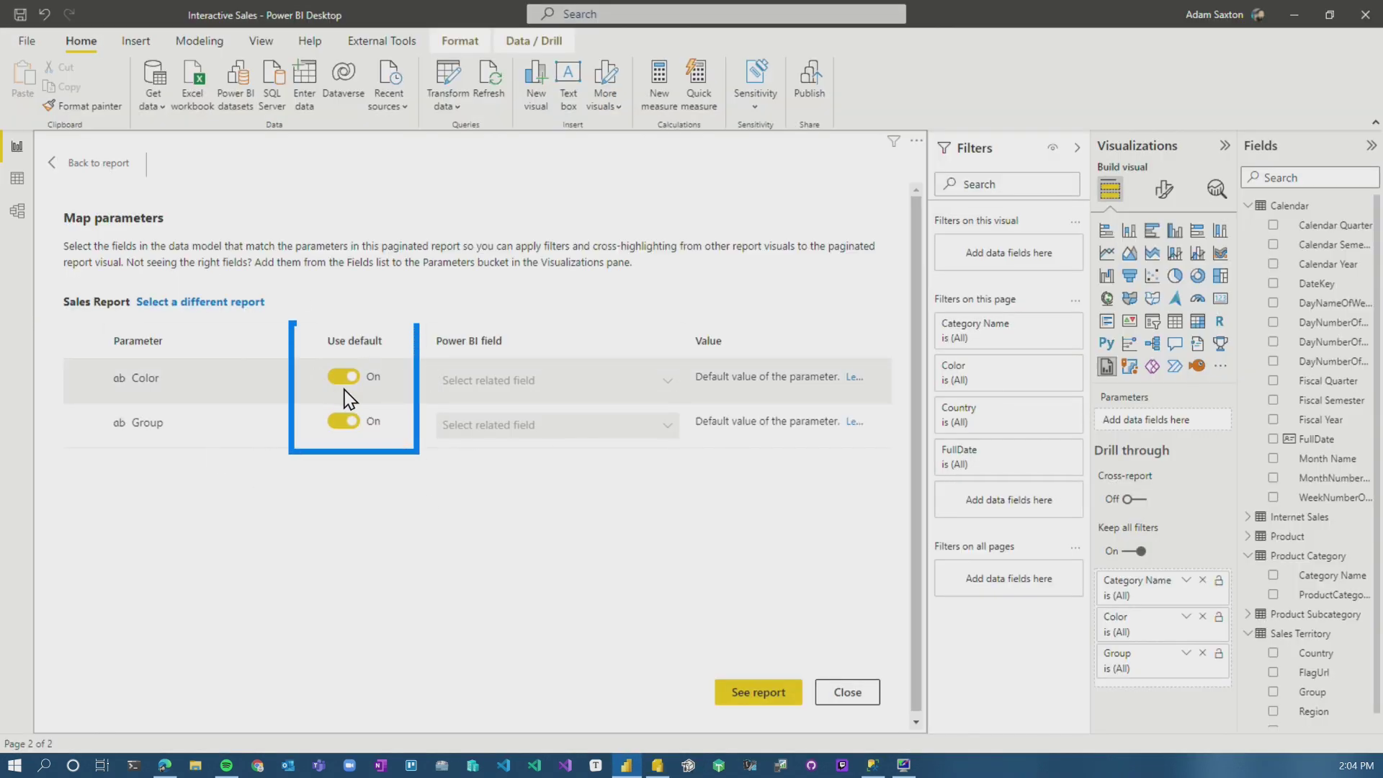
# Step: Turn off Color's default value, then go back to the Details report canvas
pyautogui.click(344, 377)
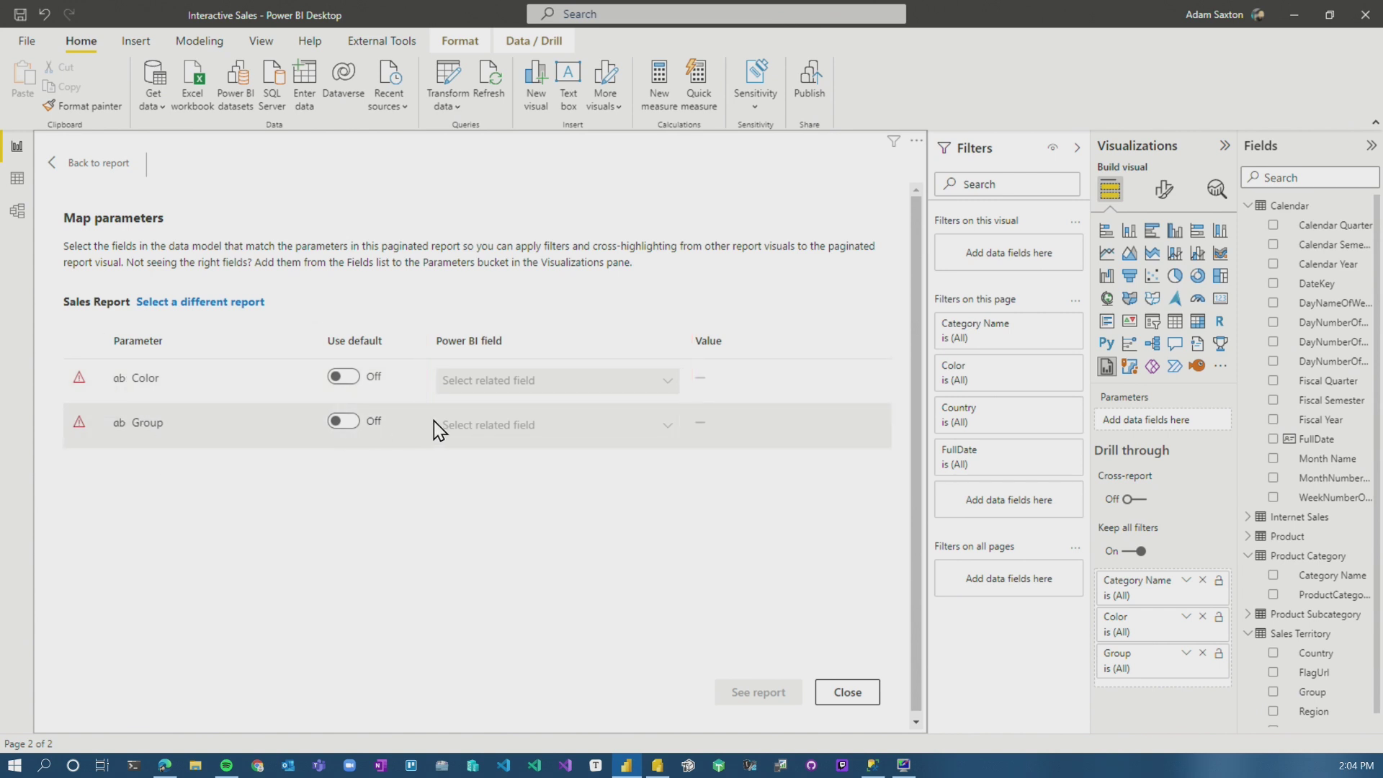
pyautogui.click(70, 164)
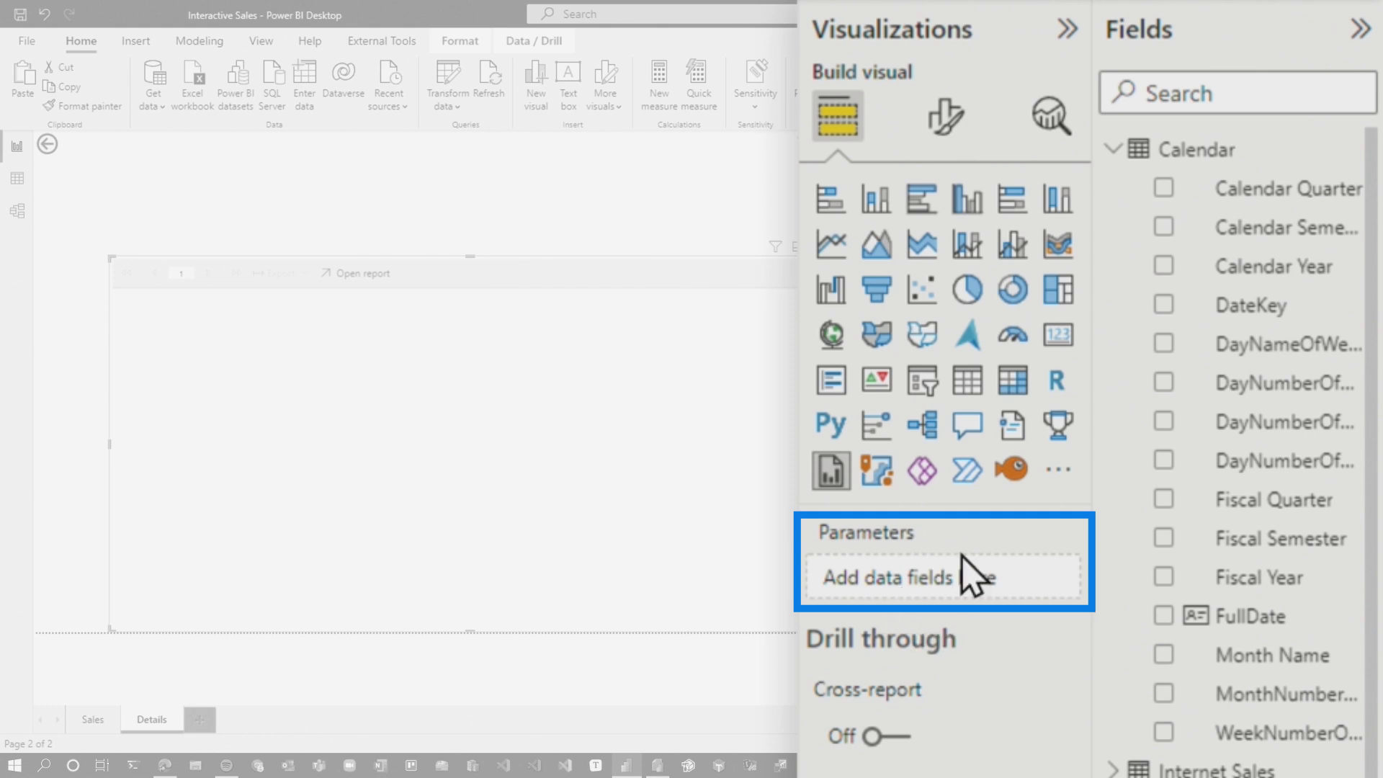
# Step: Add Group and Product Color to the visual's Parameters well
pyautogui.moveTo(1263, 735); pyautogui.dragTo(951, 168)
pyautogui.click(1114, 396)
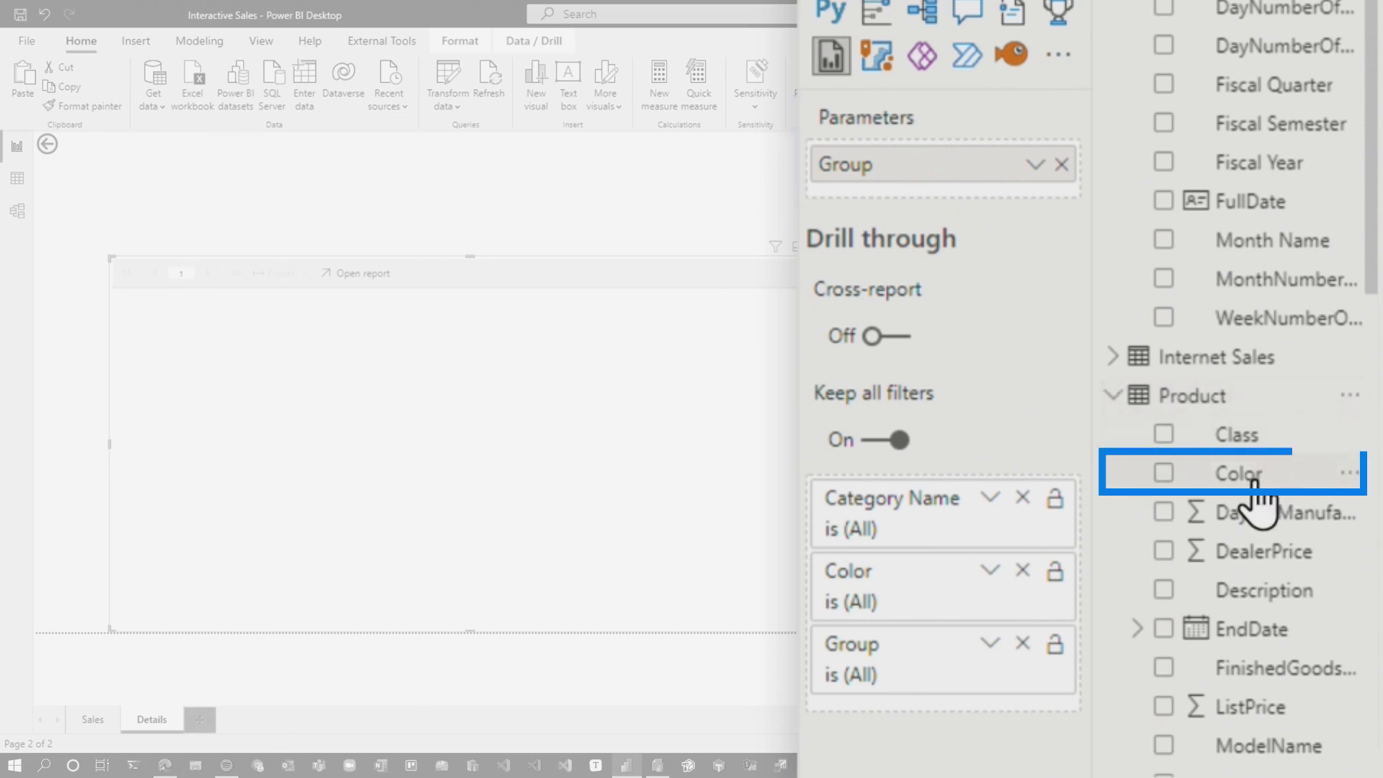
pyautogui.moveTo(1258, 496); pyautogui.dragTo(966, 216)
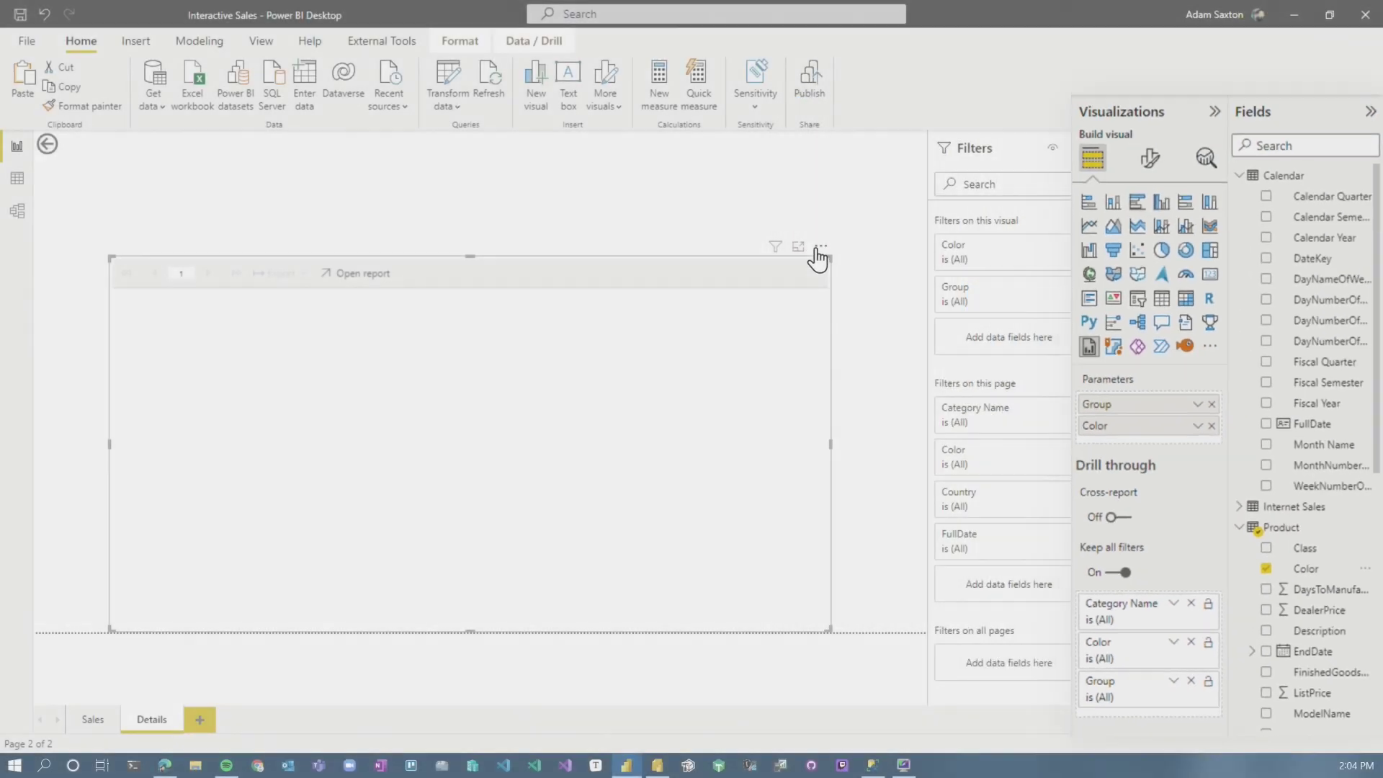
# Step: Turn off defaults and map the Color and Group parameters to the Color and Group fields
pyautogui.click(821, 249)
pyautogui.click(844, 269)
pyautogui.click(760, 692)
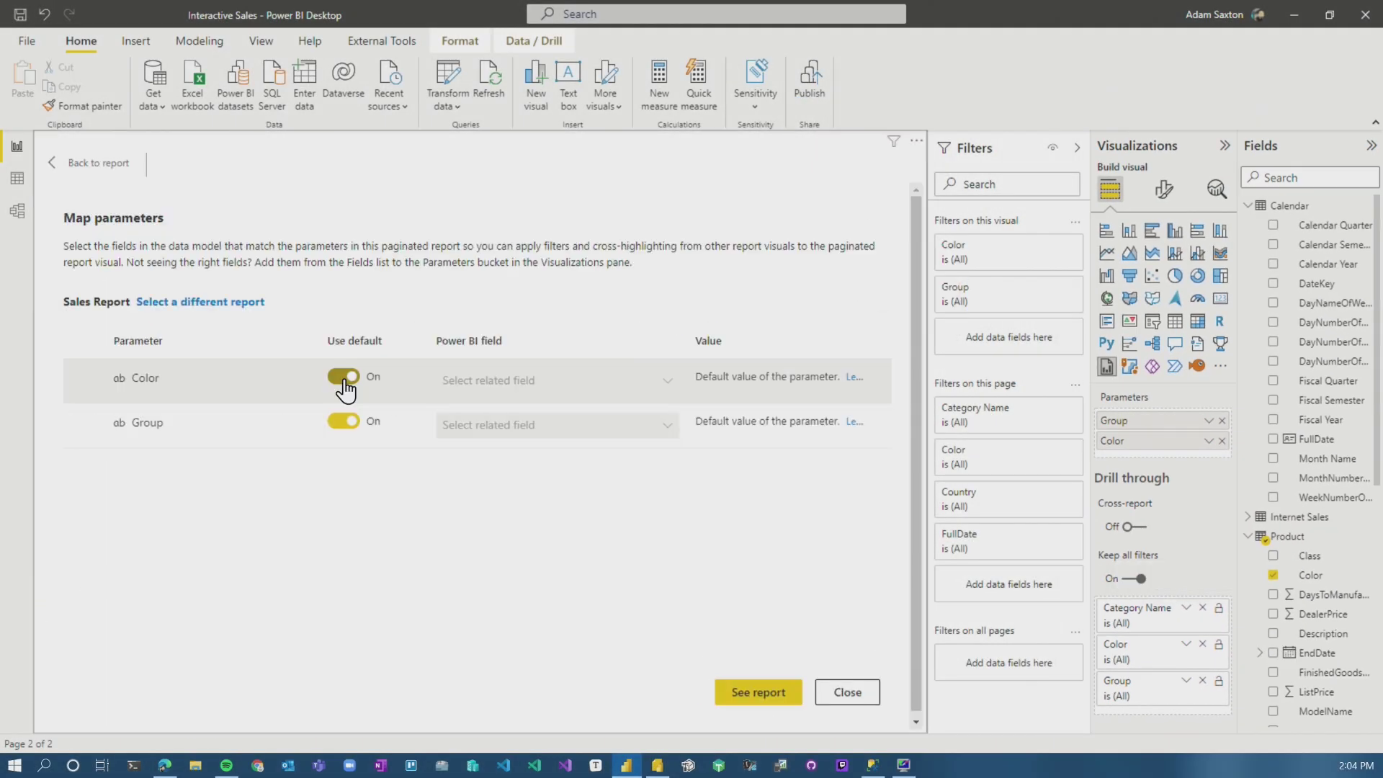
pyautogui.click(343, 376)
pyautogui.click(342, 420)
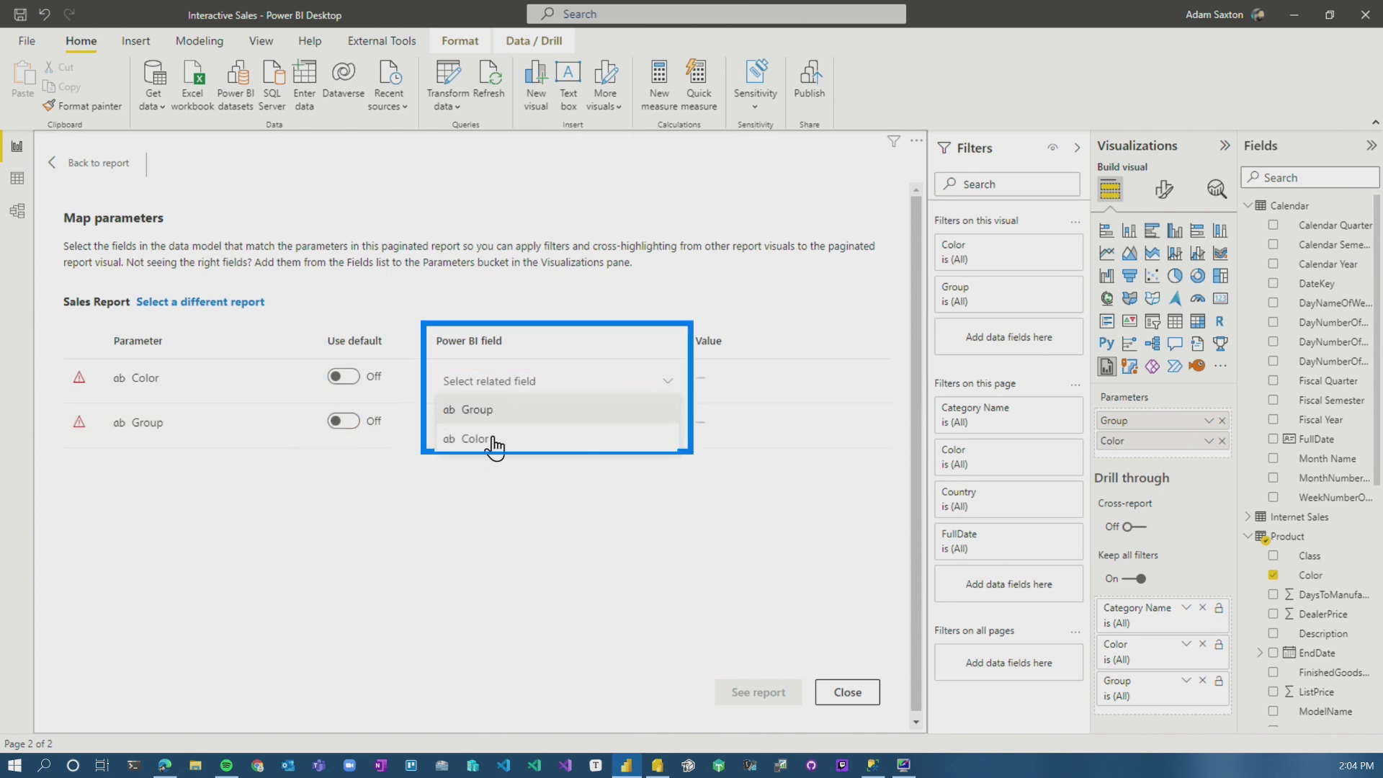
pyautogui.click(477, 440)
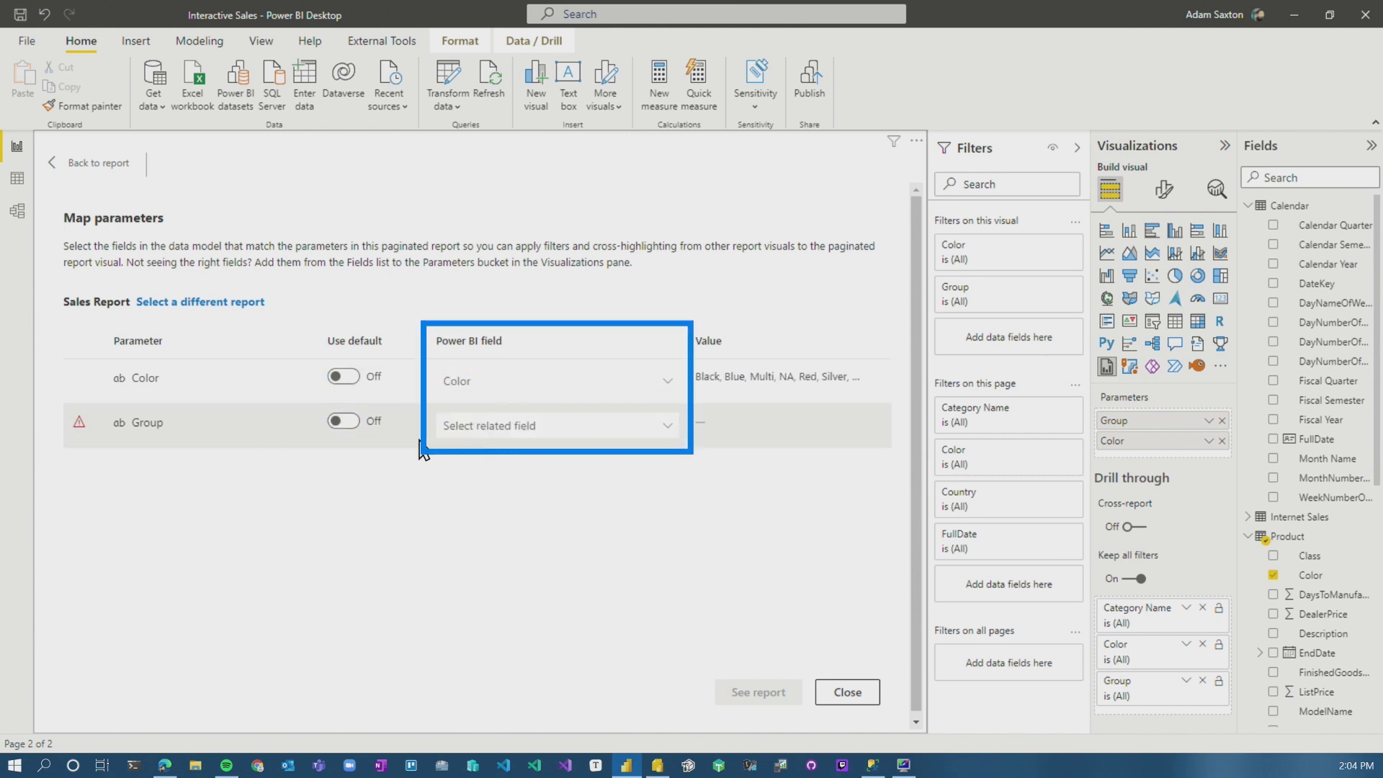
pyautogui.click(490, 428)
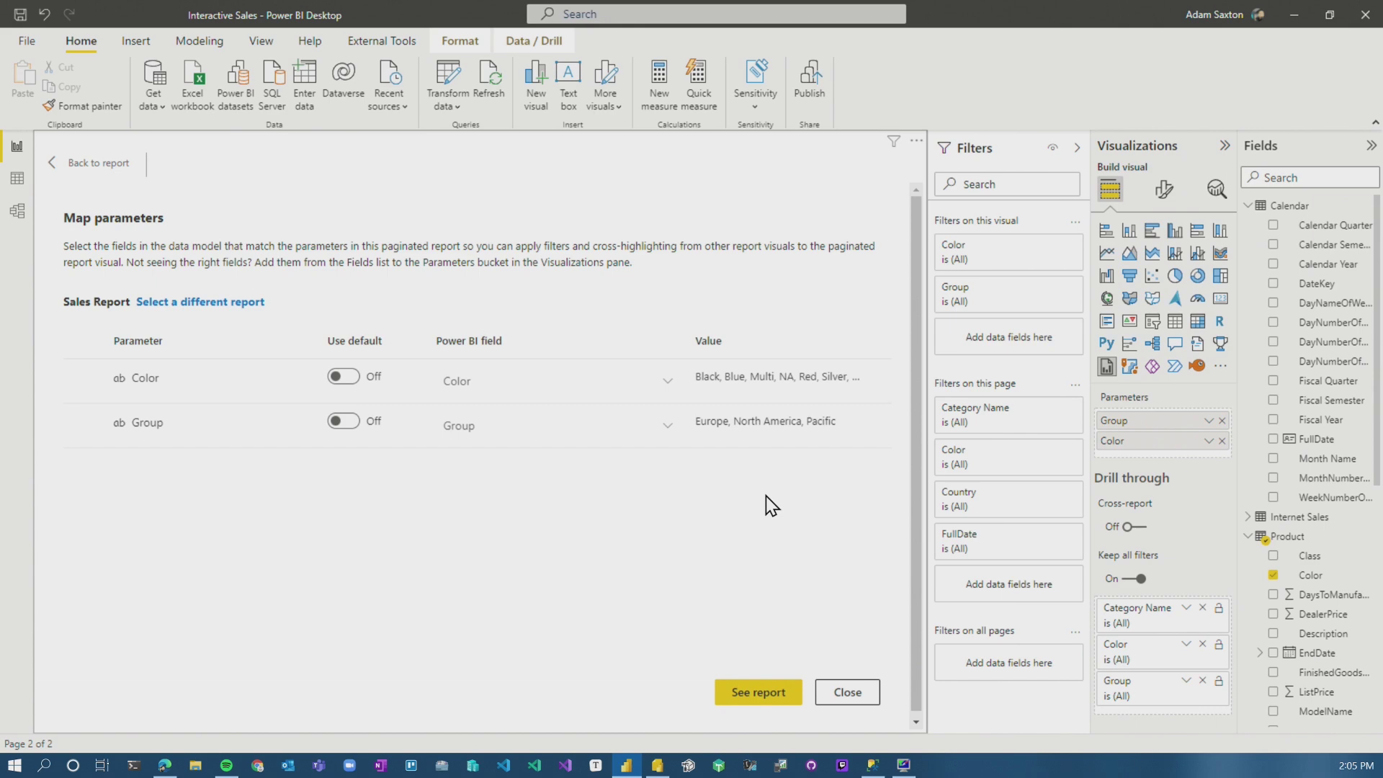
# Step: Filter the page's Group filter card to Europe
pyautogui.click(1028, 582)
pyautogui.click(969, 474)
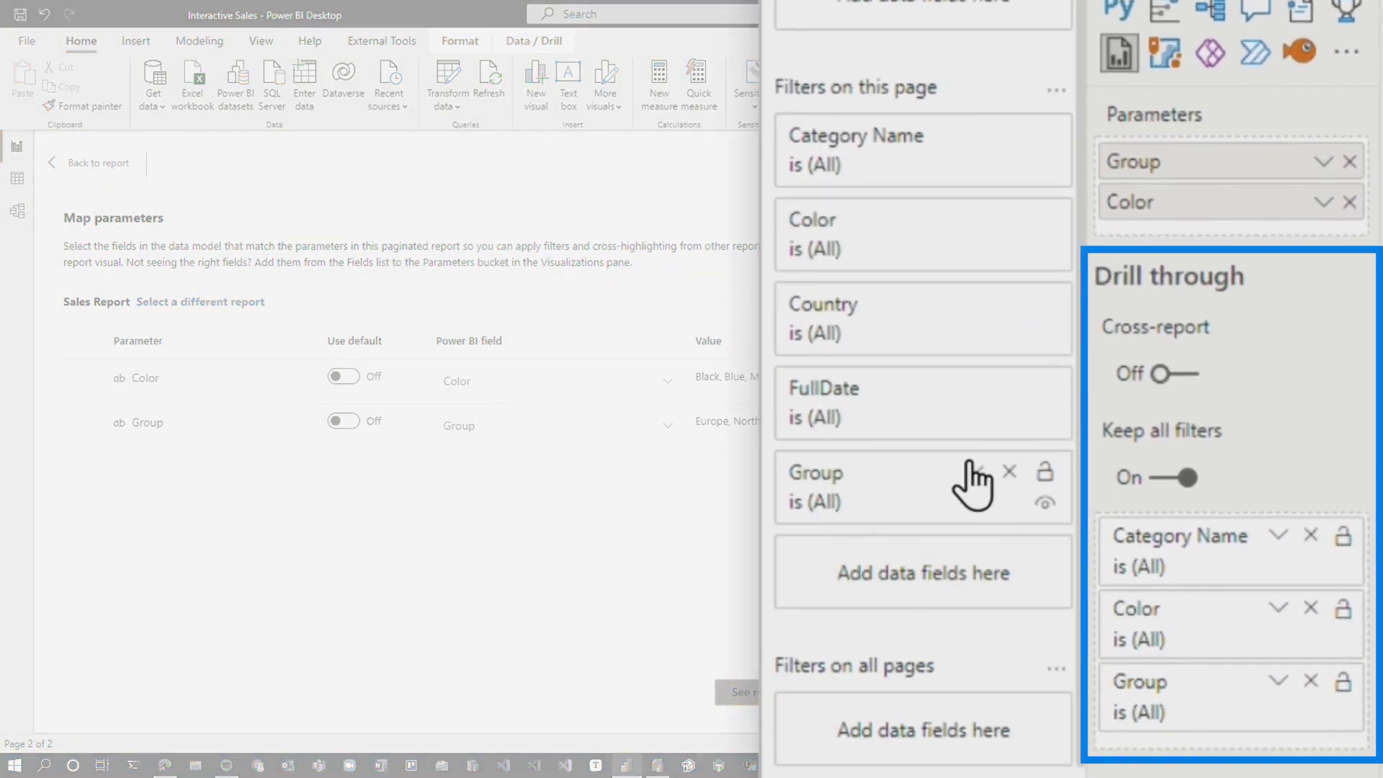
pyautogui.click(940, 508)
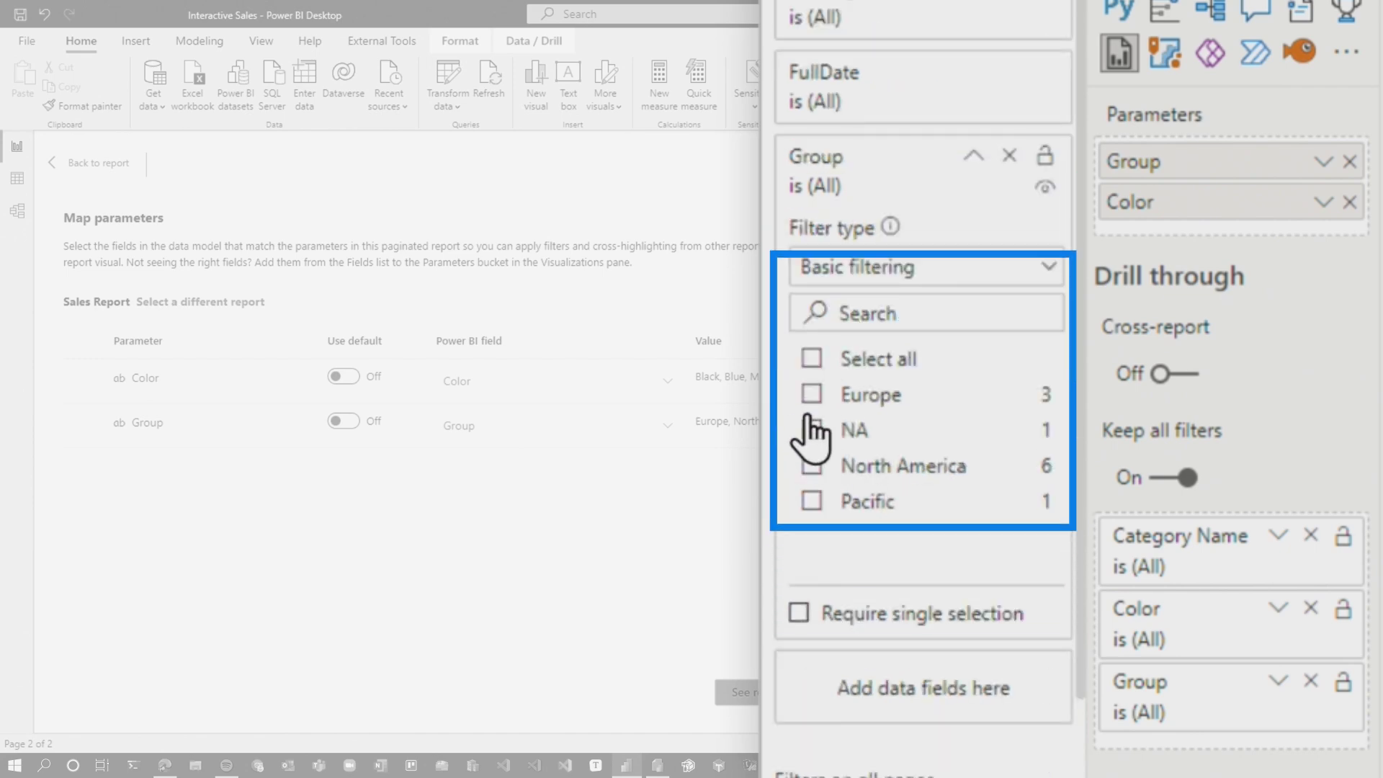
pyautogui.click(811, 396)
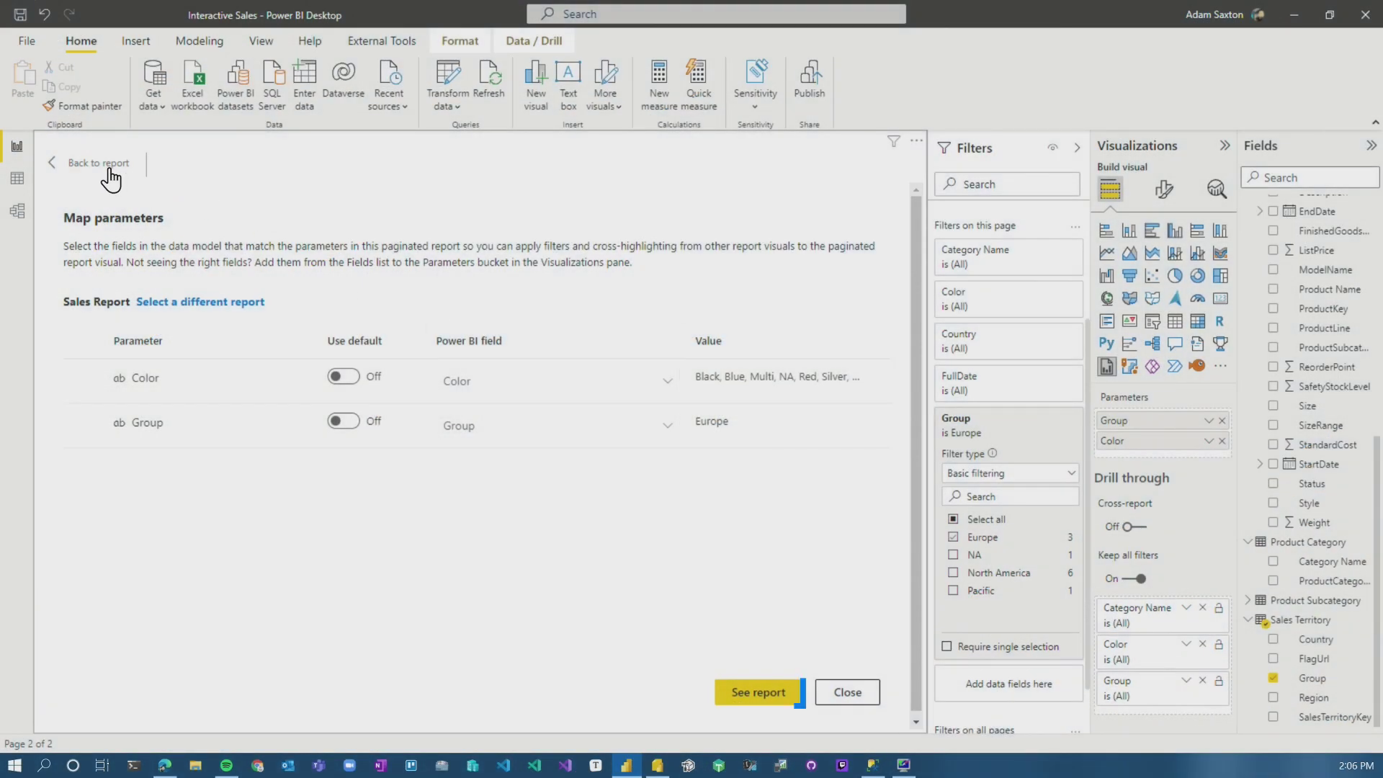
# Step: Load the mapped paginated report and clear the Europe filter on Group
pyautogui.click(756, 693)
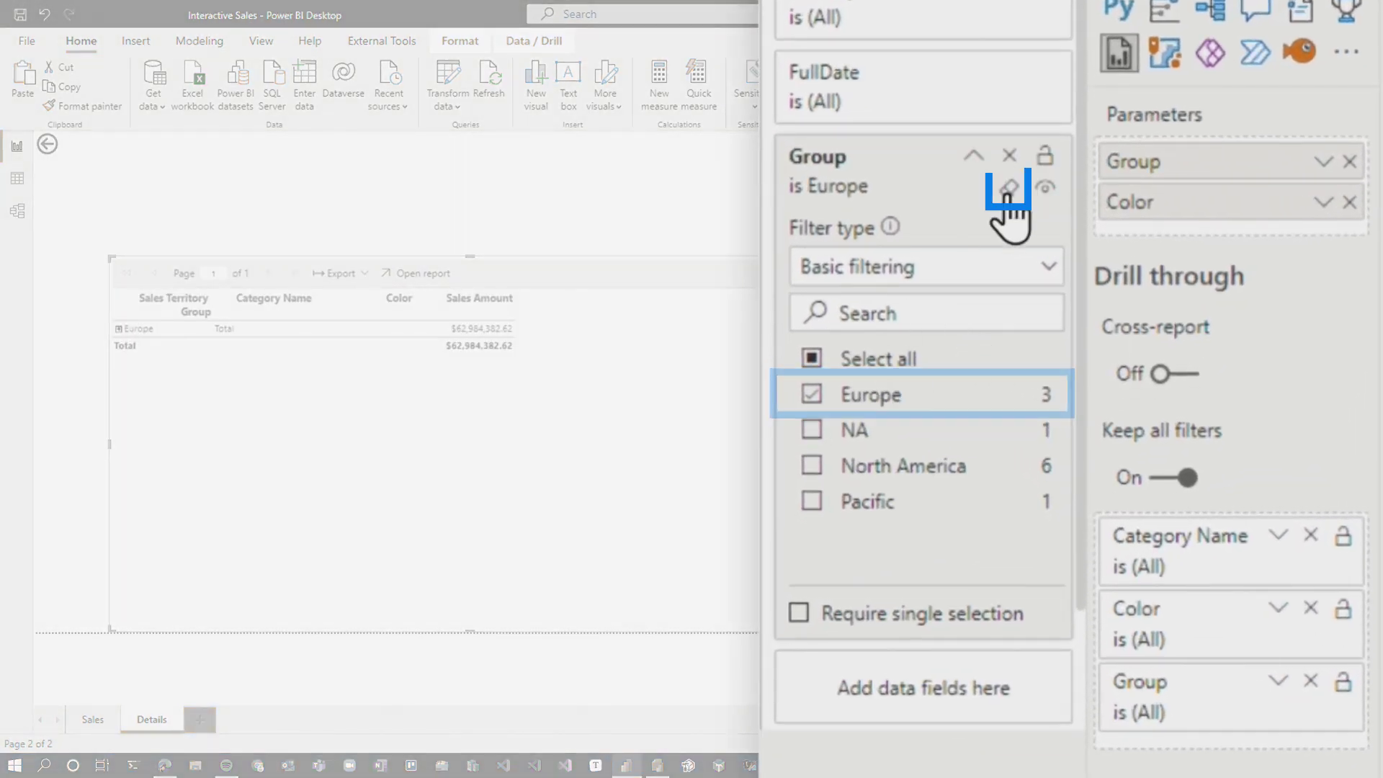
pyautogui.click(1009, 192)
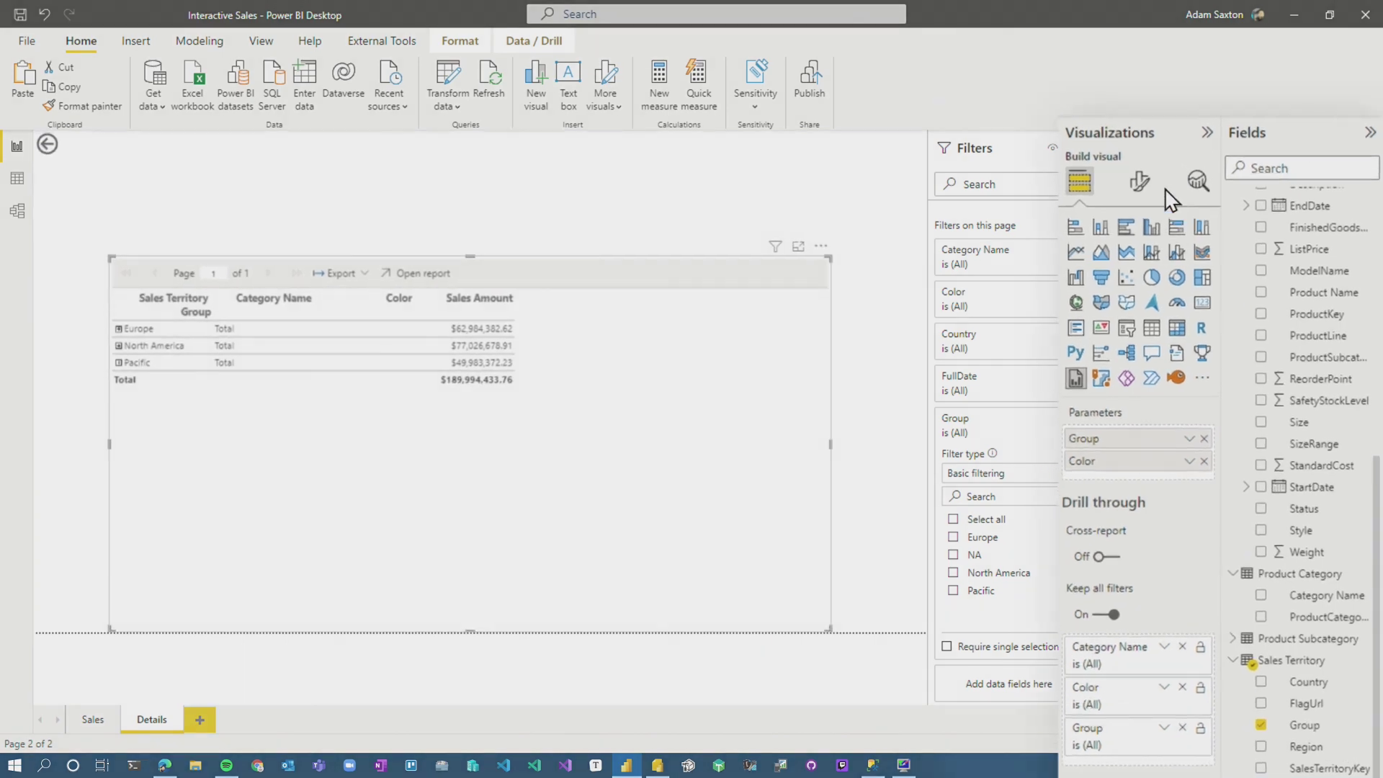
pyautogui.click(1163, 189)
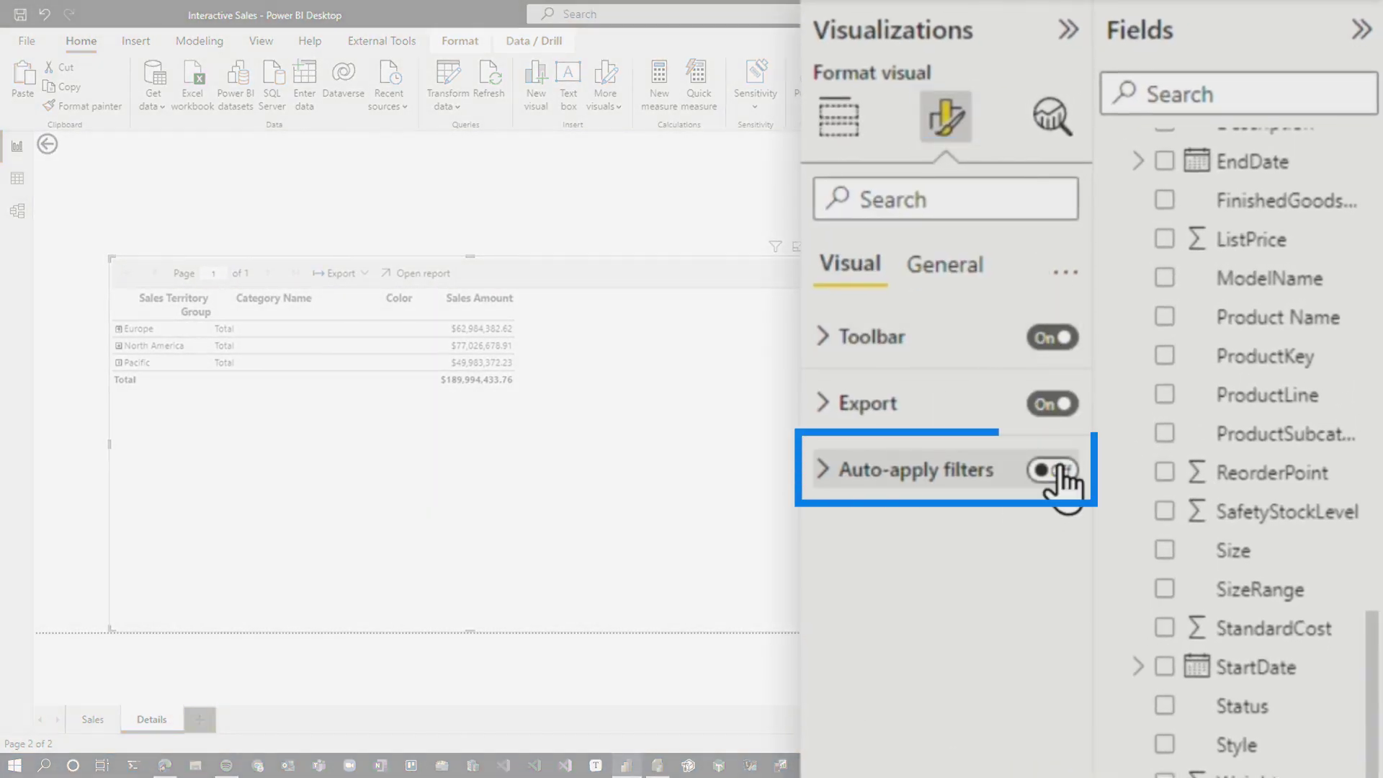
# Step: Switch Auto-apply filters to On for the paginated report visual
pyautogui.click(1052, 471)
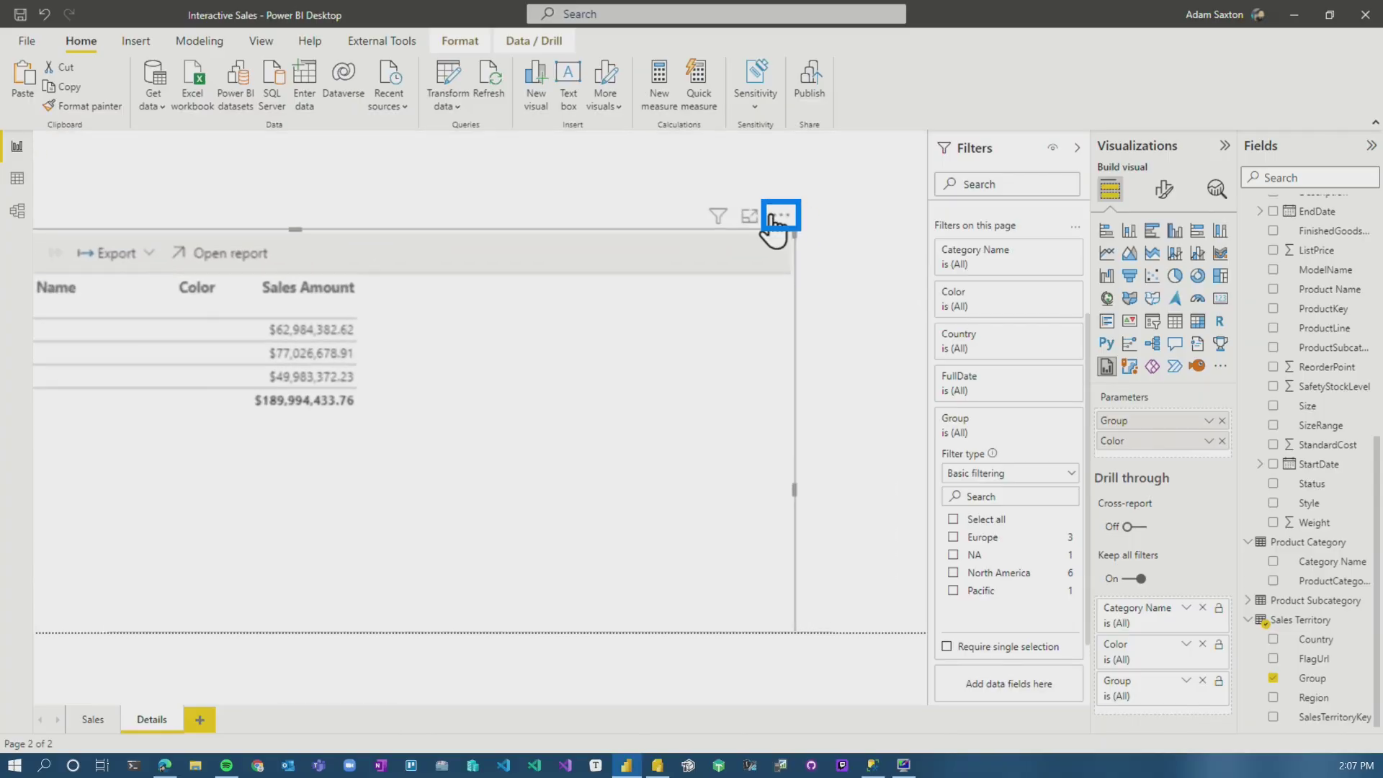
# Step: Display the values sent to the paginated visual as a Group and Color table
pyautogui.click(737, 182)
pyautogui.click(870, 258)
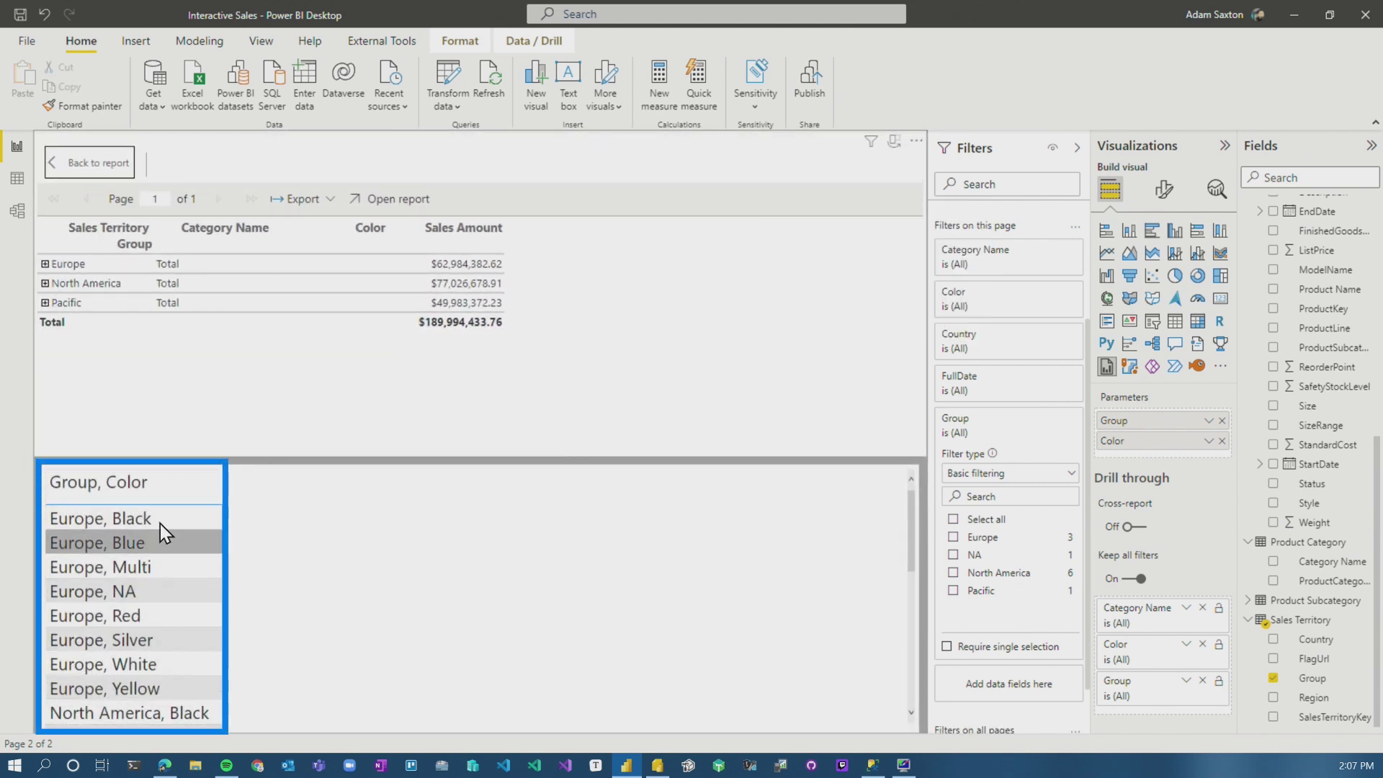
pyautogui.scroll(-1, 179, 661)
pyautogui.scroll(-3, 184, 648)
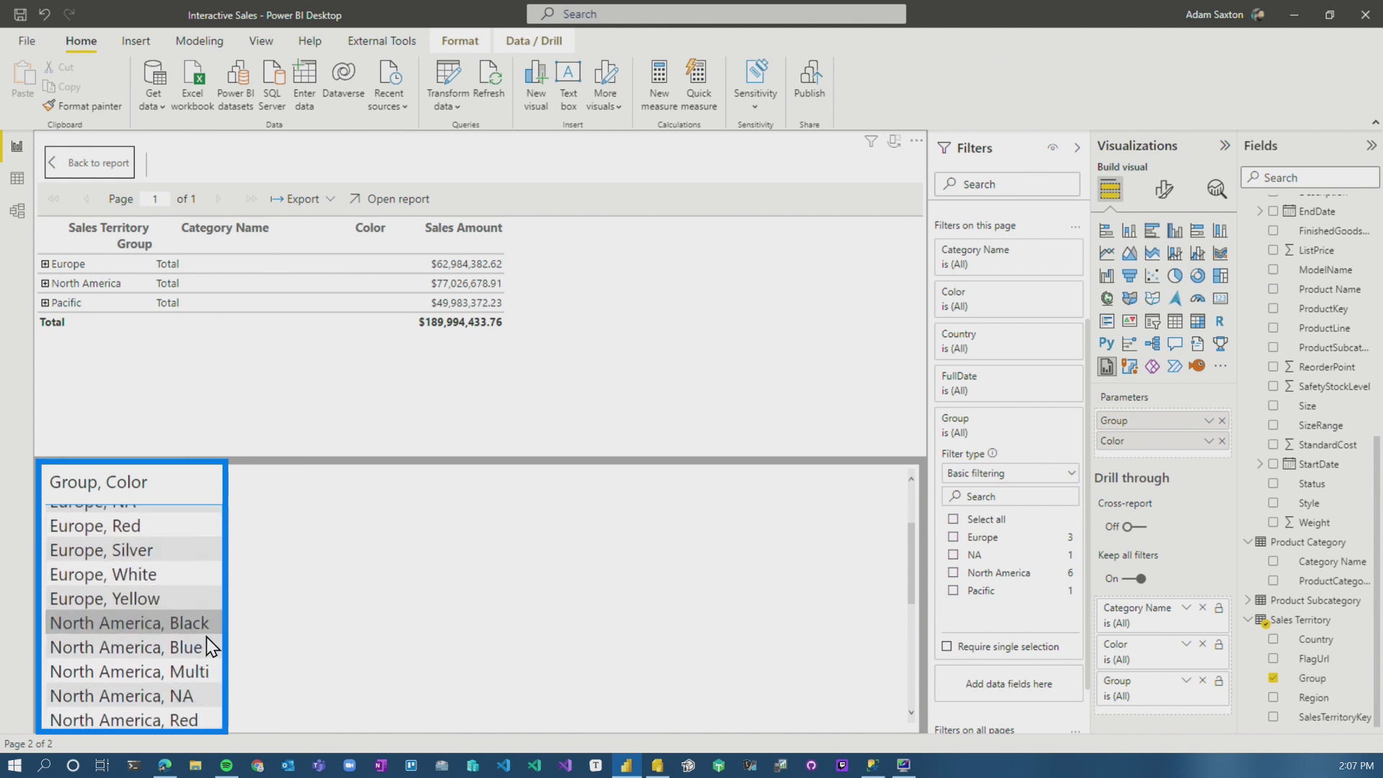
pyautogui.scroll(-3, 173, 621)
pyautogui.scroll(-4, 202, 613)
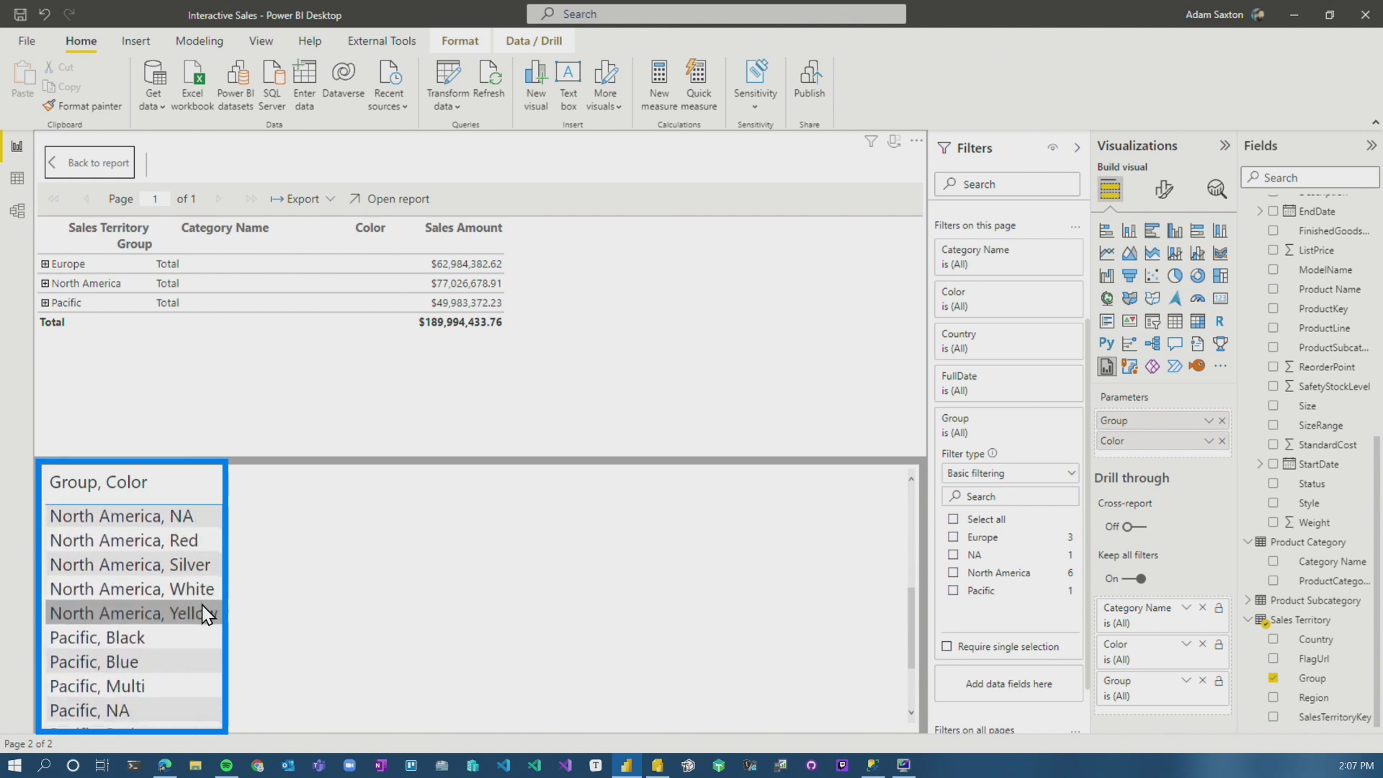
pyautogui.scroll(-1, 191, 616)
pyautogui.scroll(-3, 184, 636)
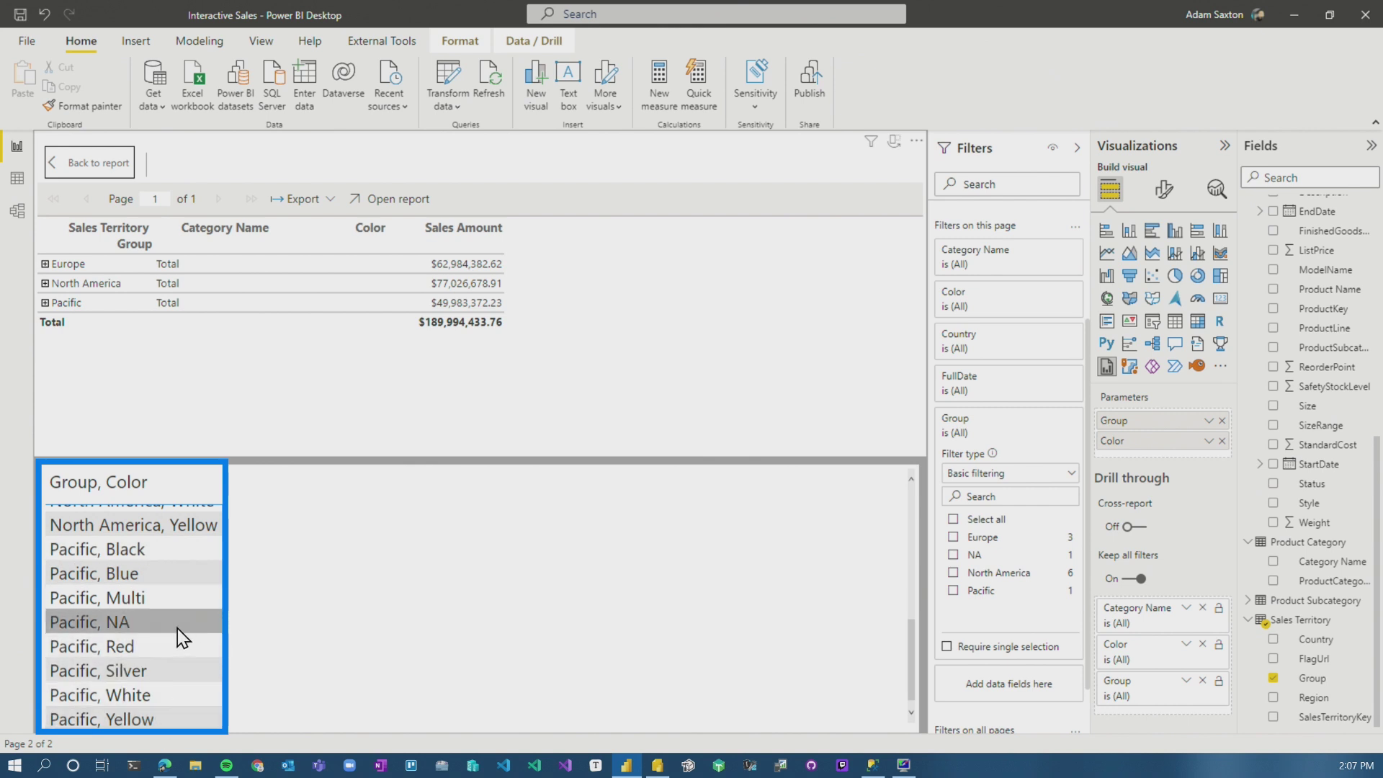
pyautogui.scroll(8, 186, 629)
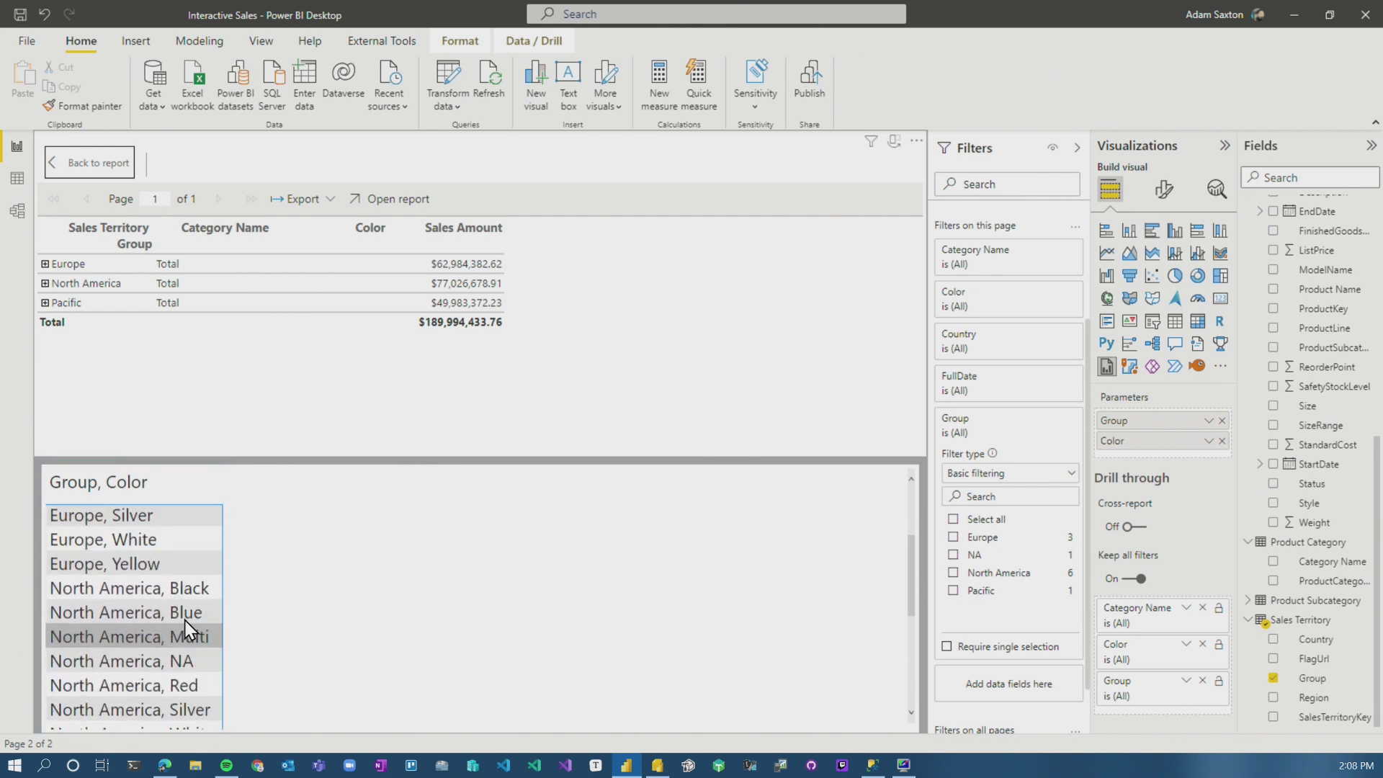
pyautogui.scroll(5, 187, 629)
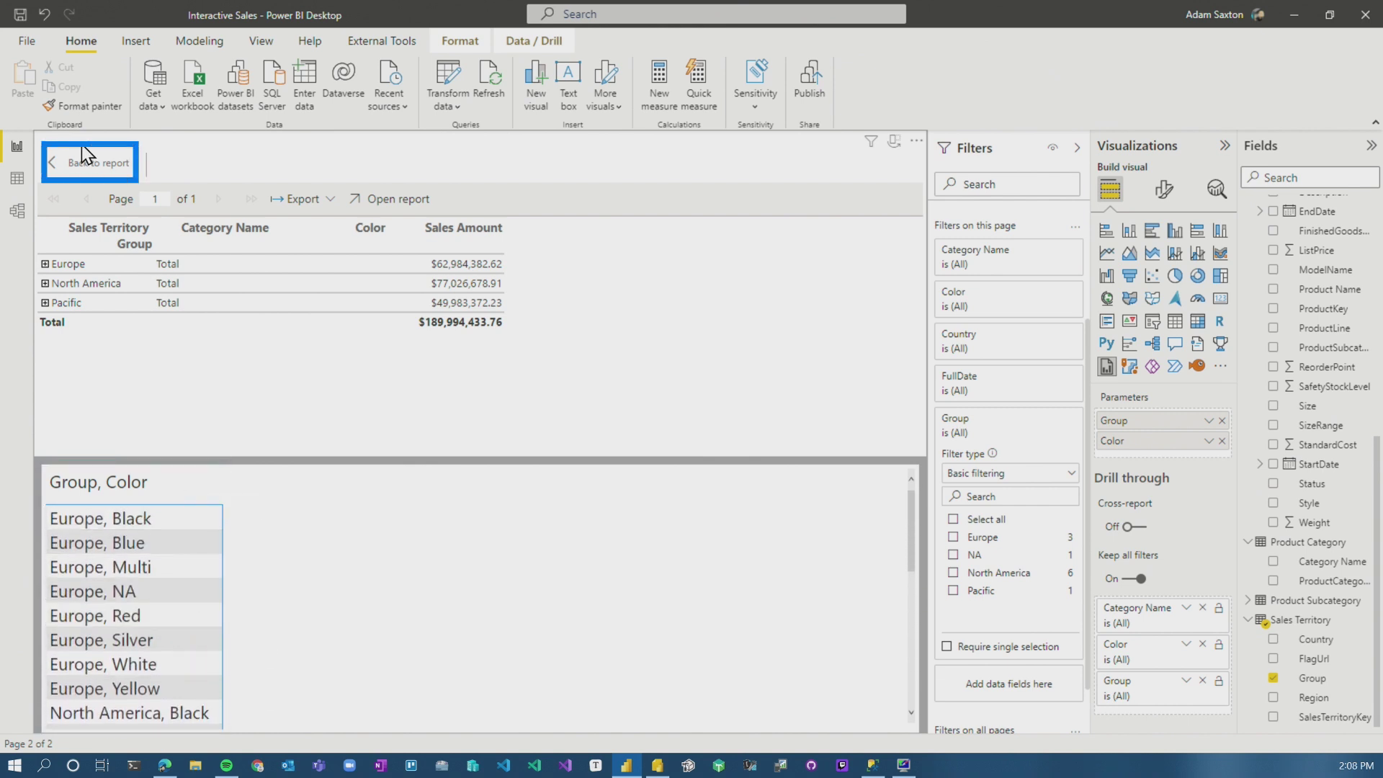
# Step: On the Sales page, select the Black bar and set the Group slicer to North America
pyautogui.keyDown('ctrl'); pyautogui.click(76, 168); pyautogui.keyUp('ctrl')
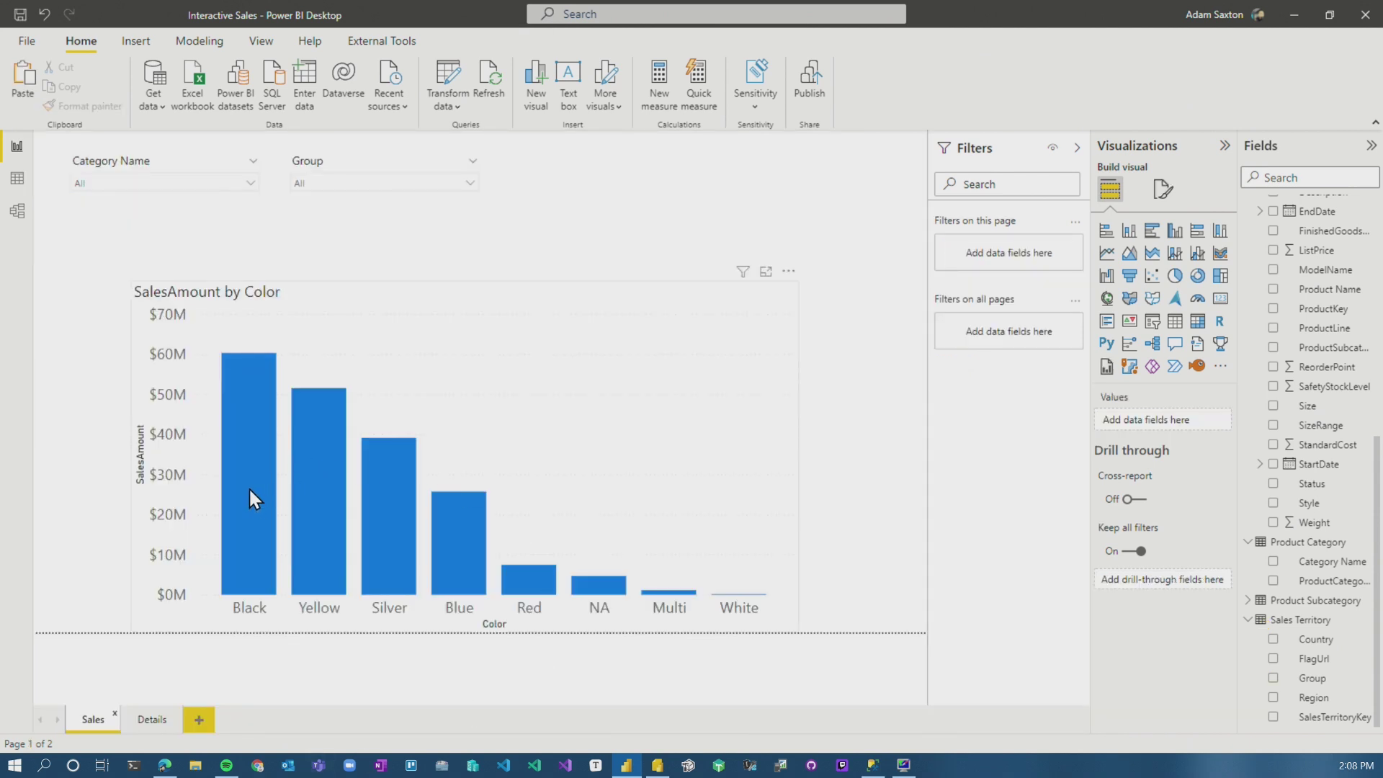
pyautogui.click(249, 513)
pyautogui.click(473, 184)
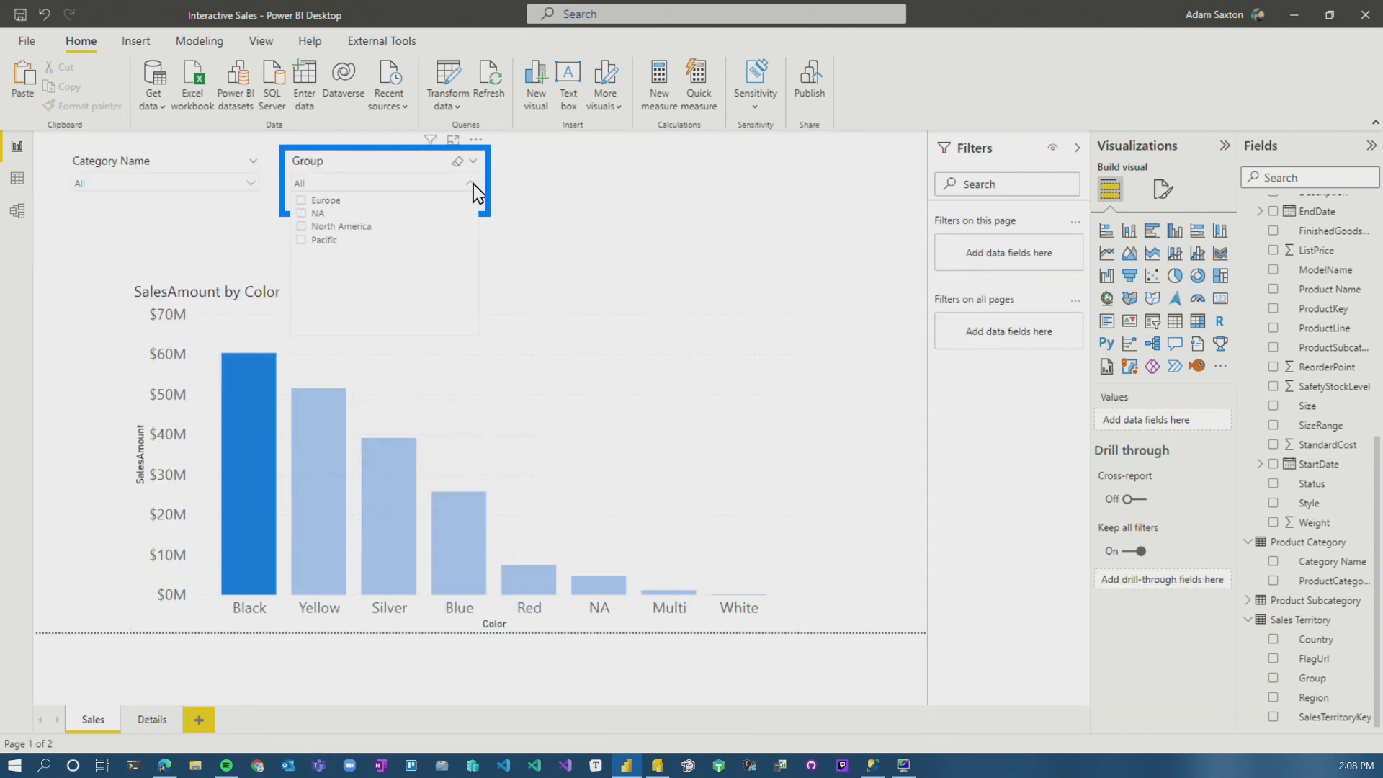
pyautogui.click(364, 227)
# Step: Drill through from the Black bar to Details and expand North America into categories
pyautogui.rightClick(259, 449)
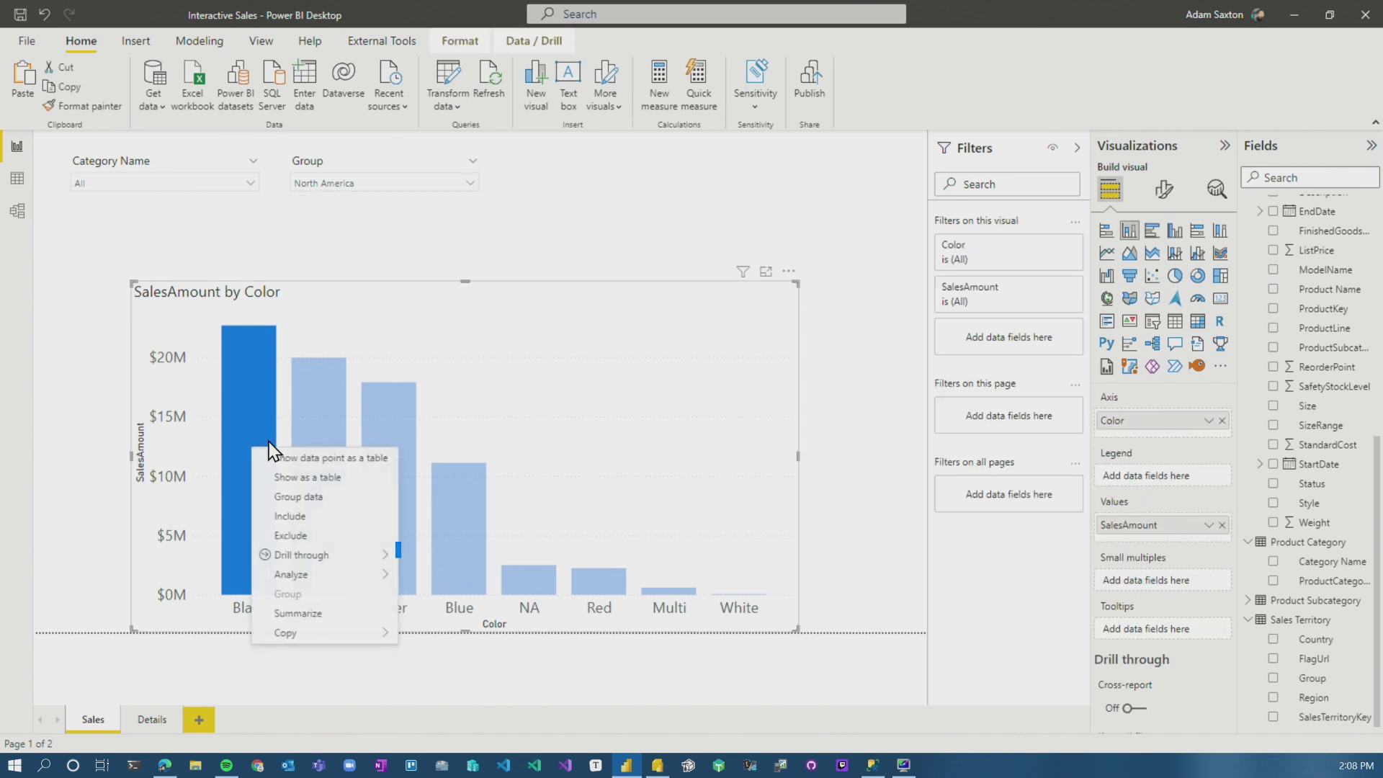
pyautogui.click(436, 558)
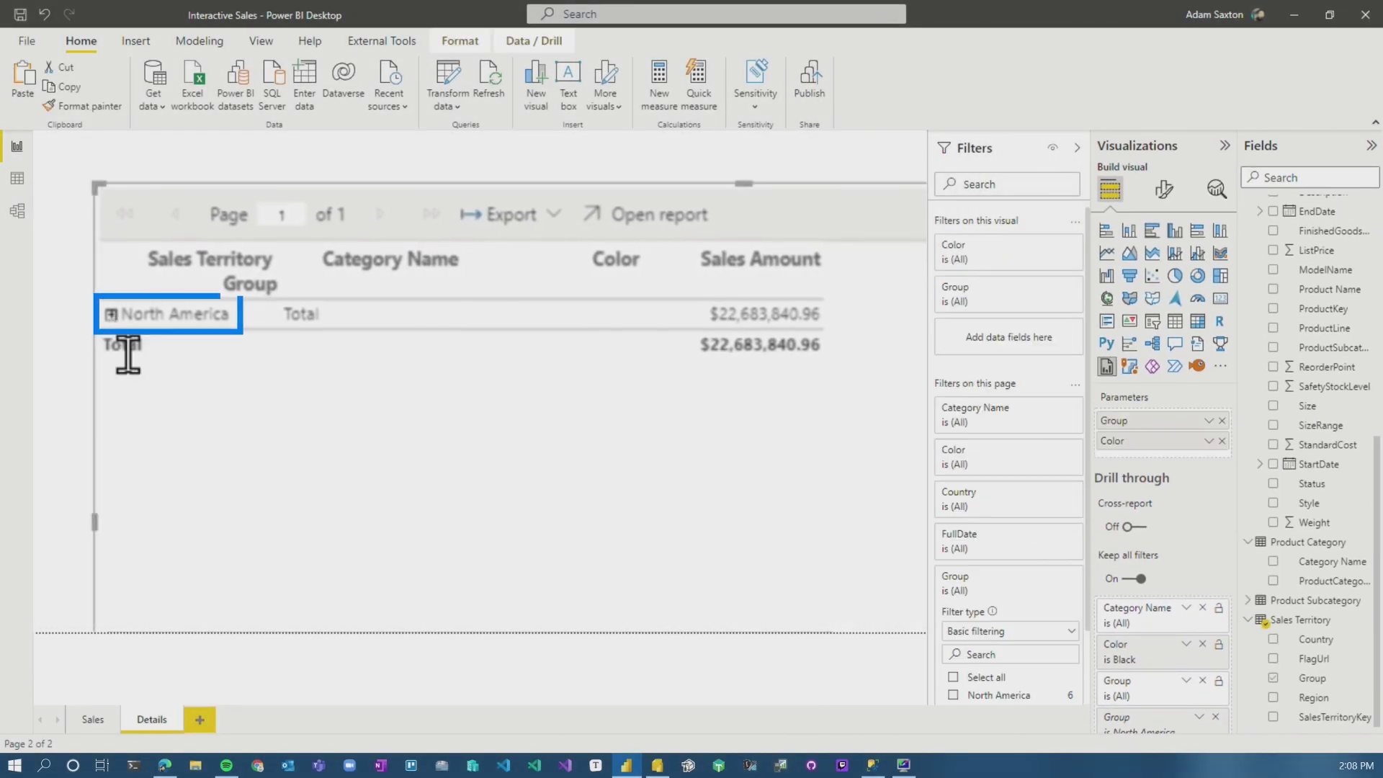
pyautogui.click(110, 313)
pyautogui.click(288, 314)
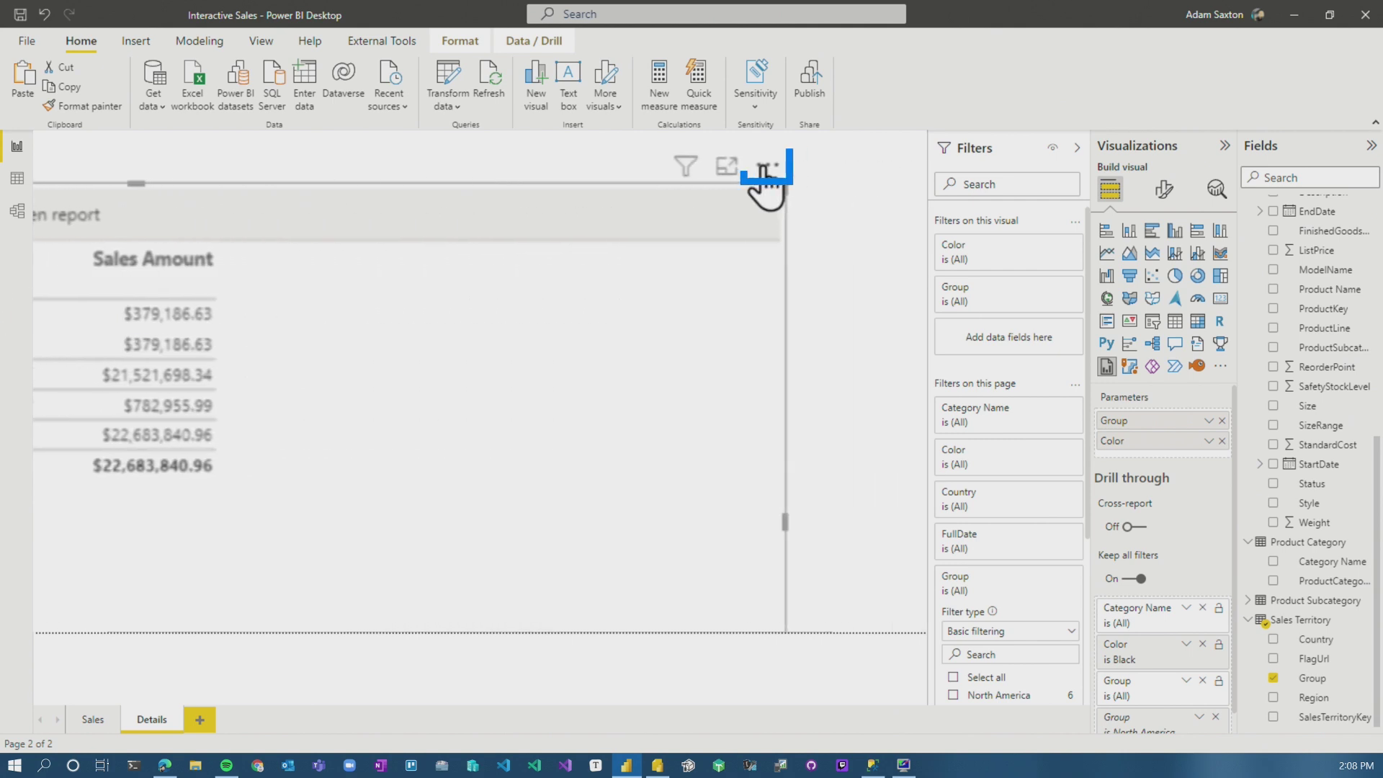
pyautogui.click(757, 164)
# Step: Show the values as a table and add Category Name as a third parameter field
pyautogui.click(827, 266)
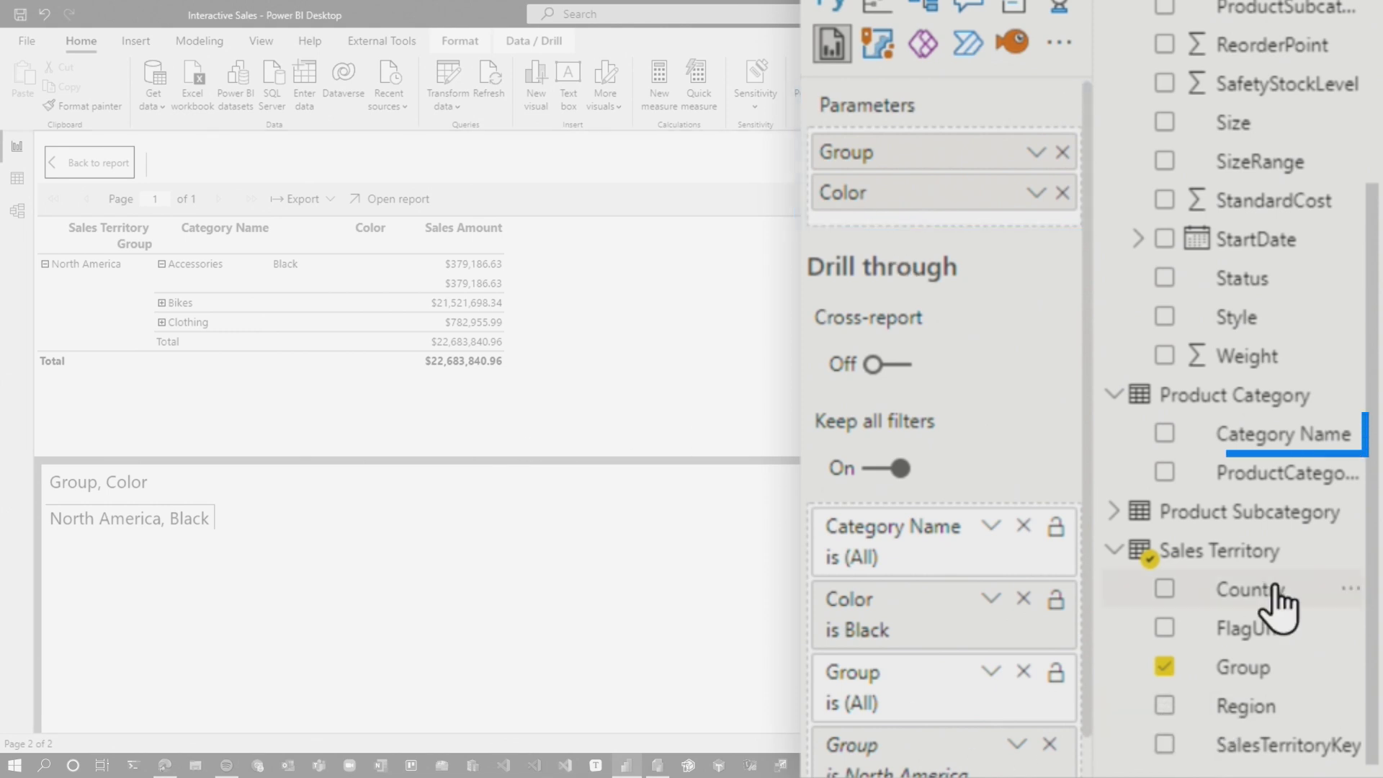
pyautogui.moveTo(1274, 434); pyautogui.dragTo(976, 229)
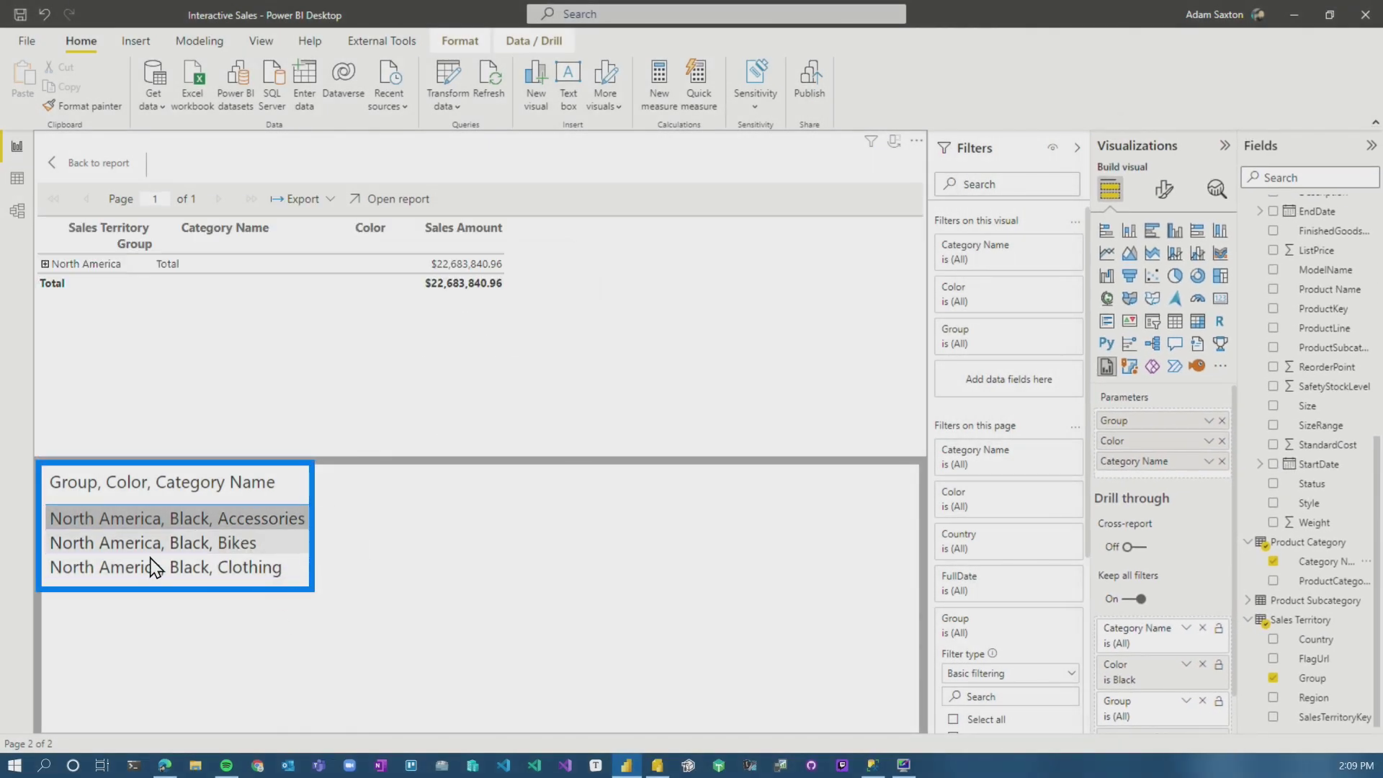
pyautogui.click(95, 165)
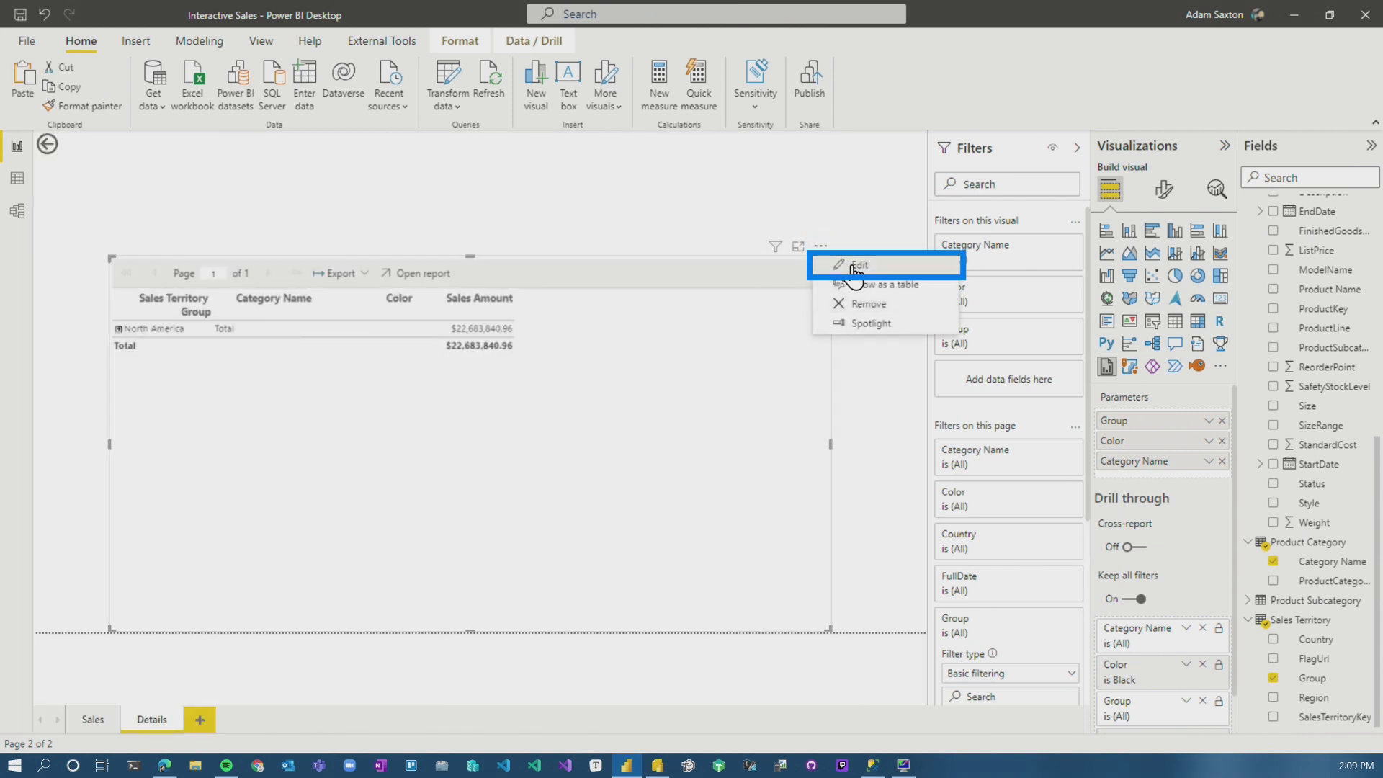
# Step: Edit the paginated visual's parameter mapping so Color maps to Category Name, leaving Group as North America
pyautogui.click(855, 266)
pyautogui.click(512, 401)
pyautogui.click(762, 683)
pyautogui.click(475, 380)
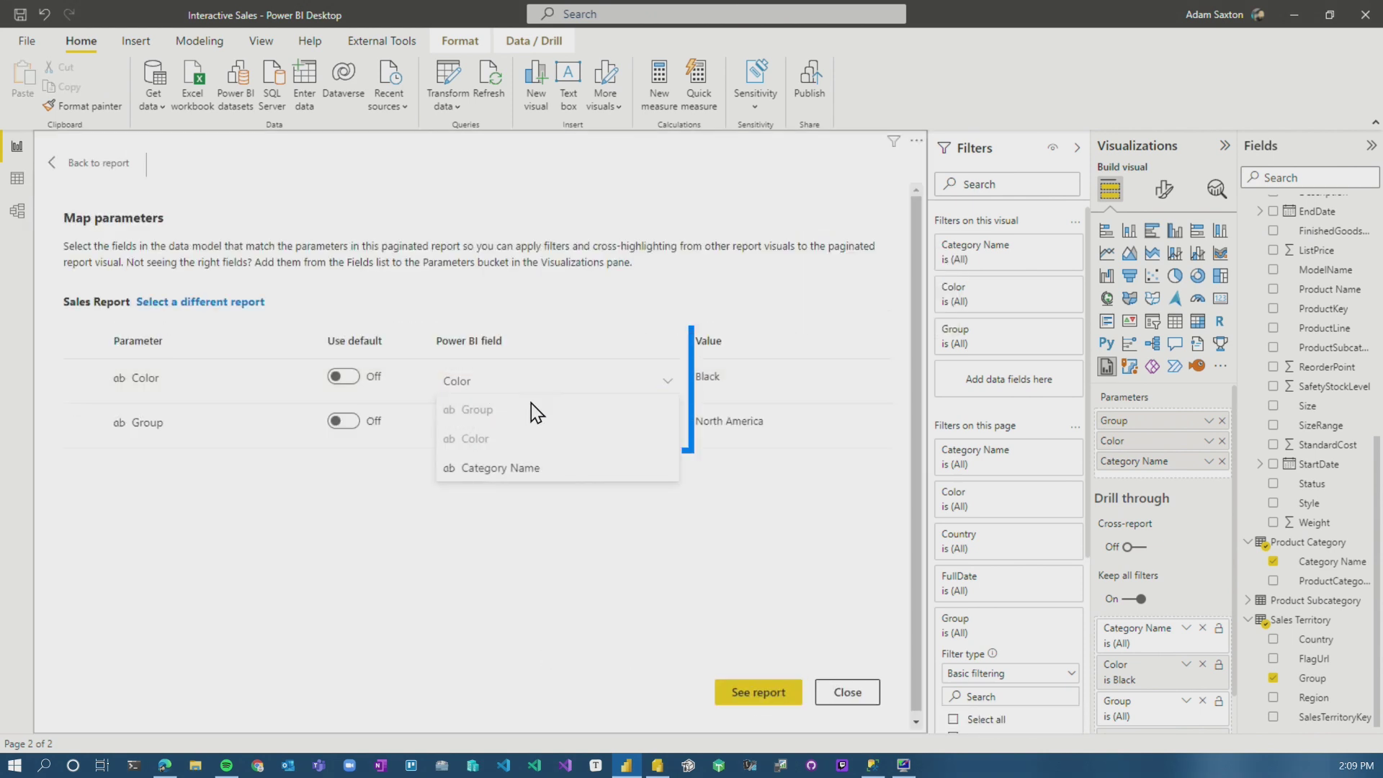
pyautogui.click(501, 468)
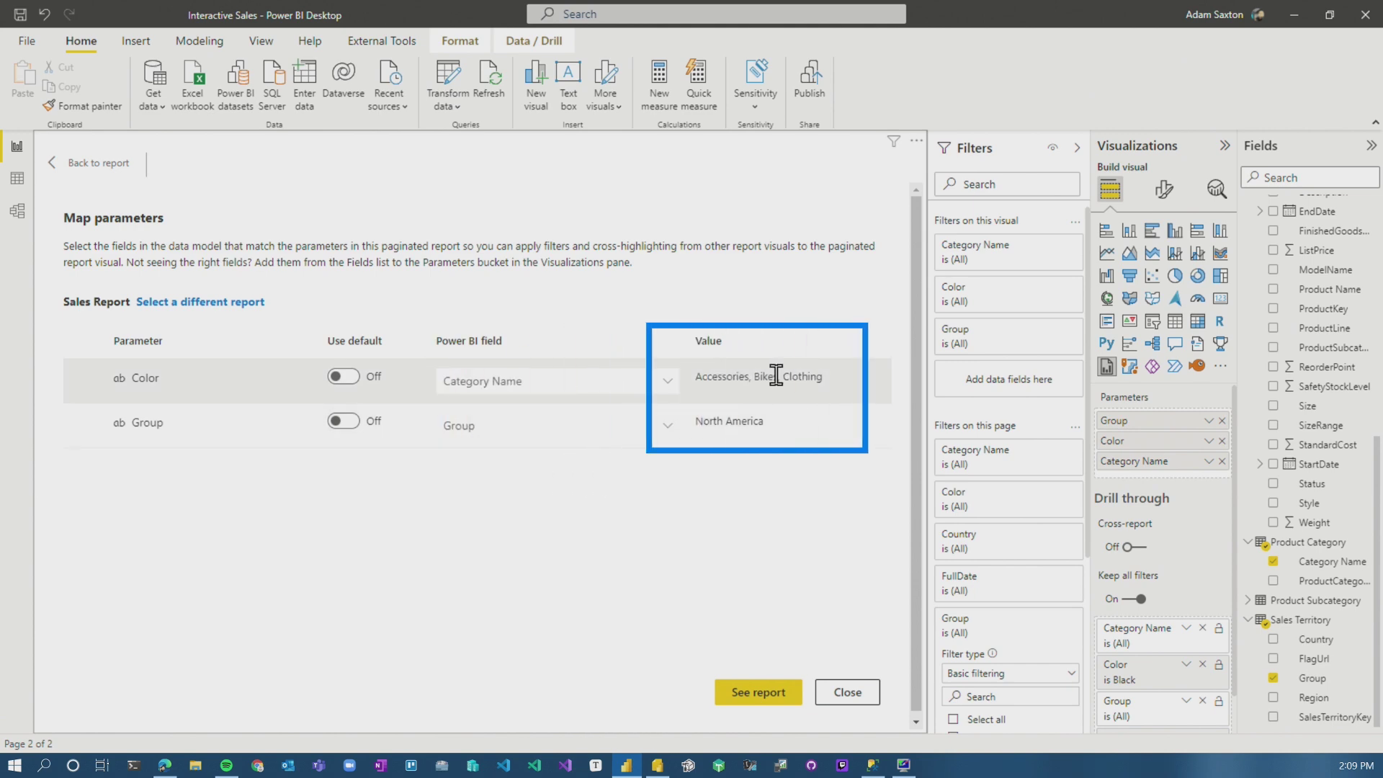